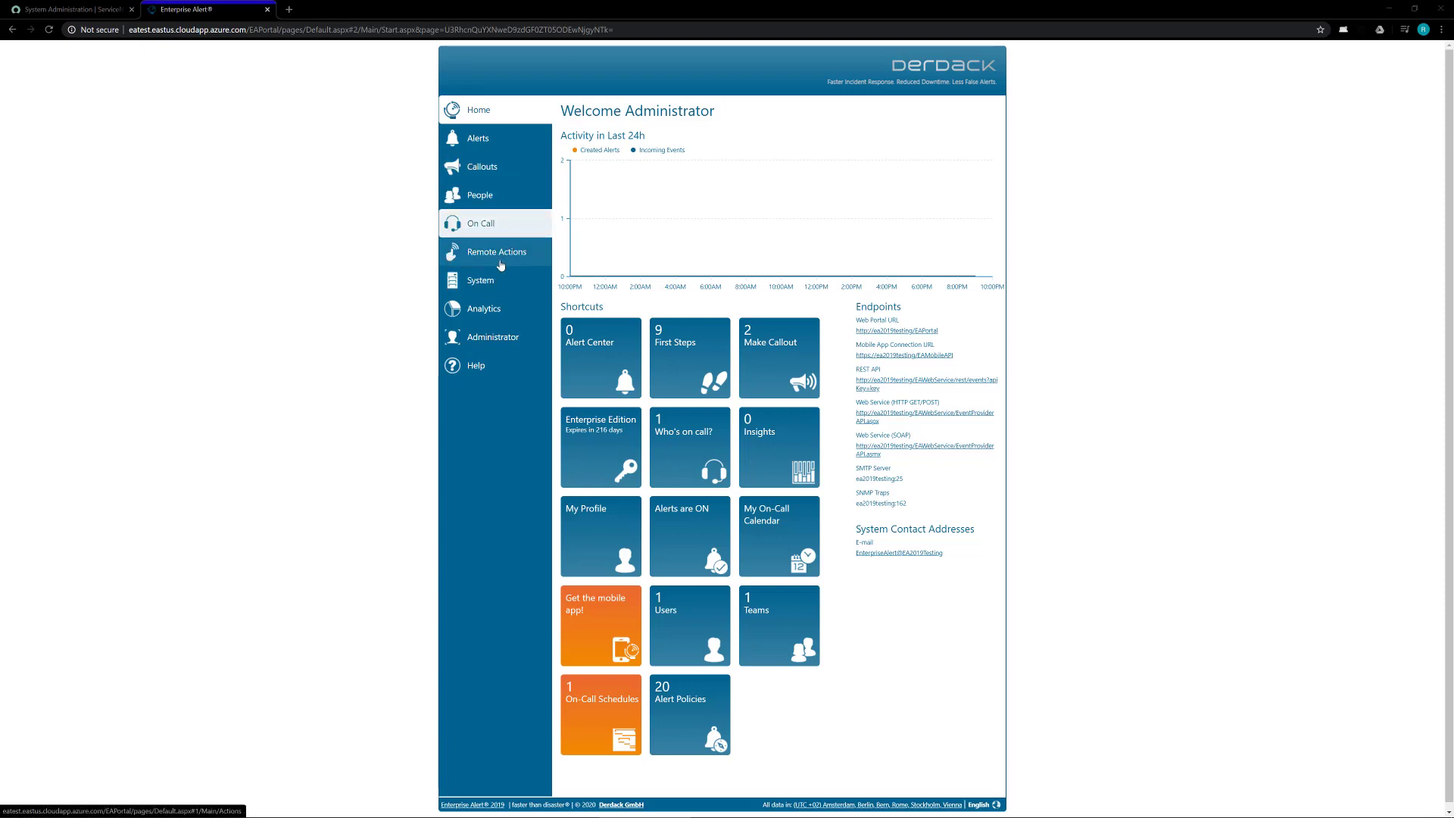
Step: Create a new event source under System > Event Sources with source type ServiceNow
left_click(493, 285)
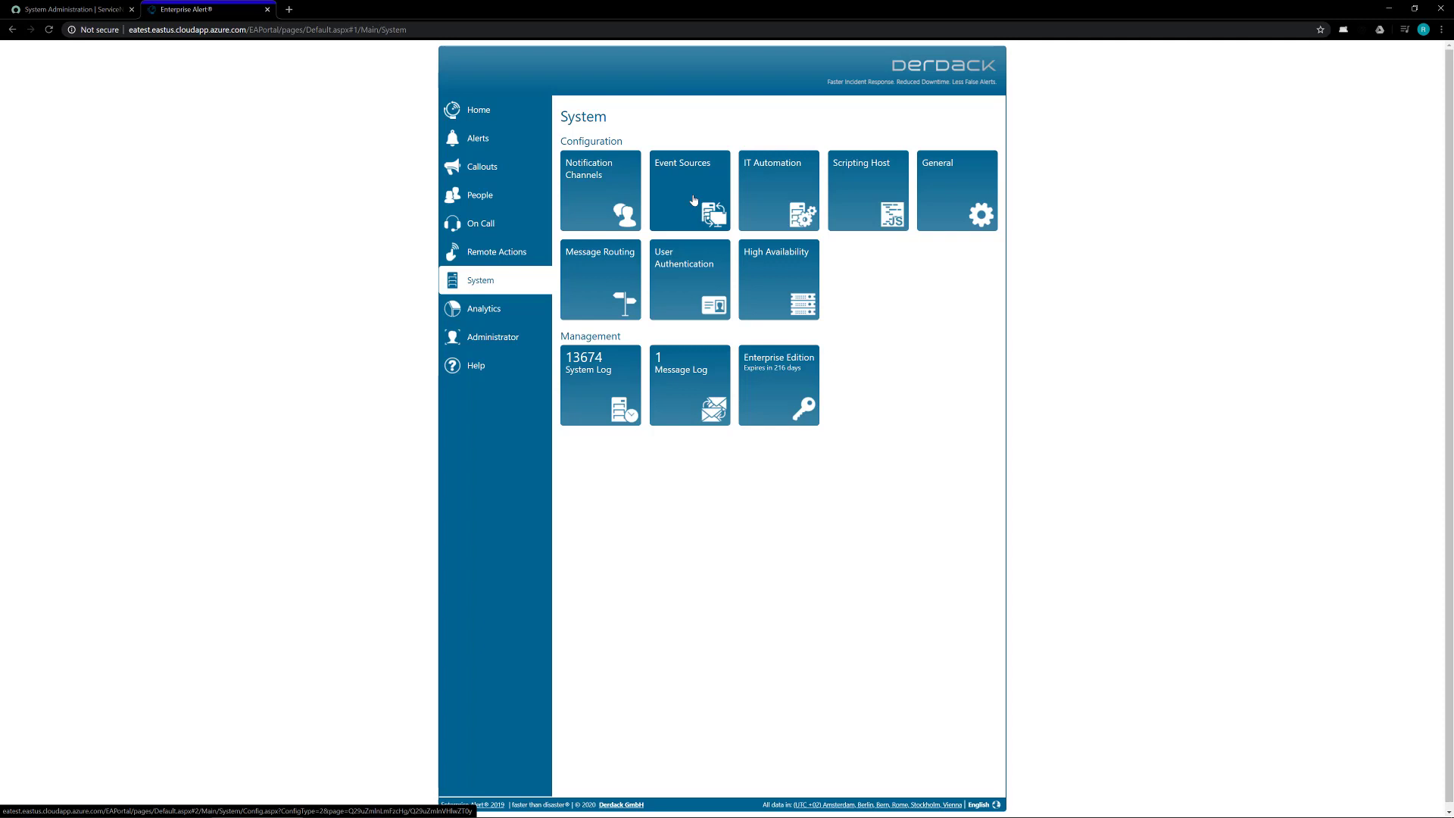
left_click(675, 213)
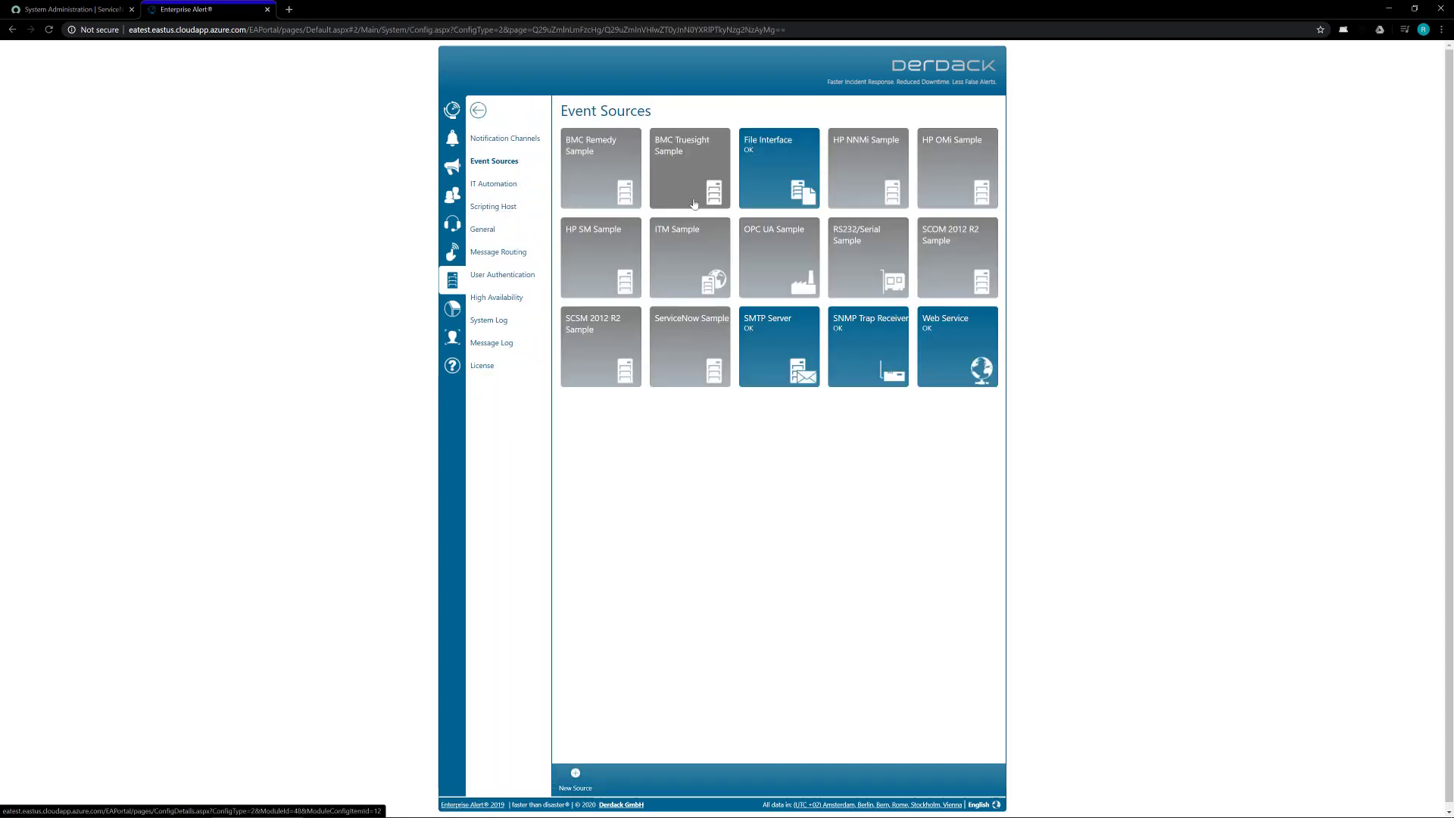
left_click(576, 775)
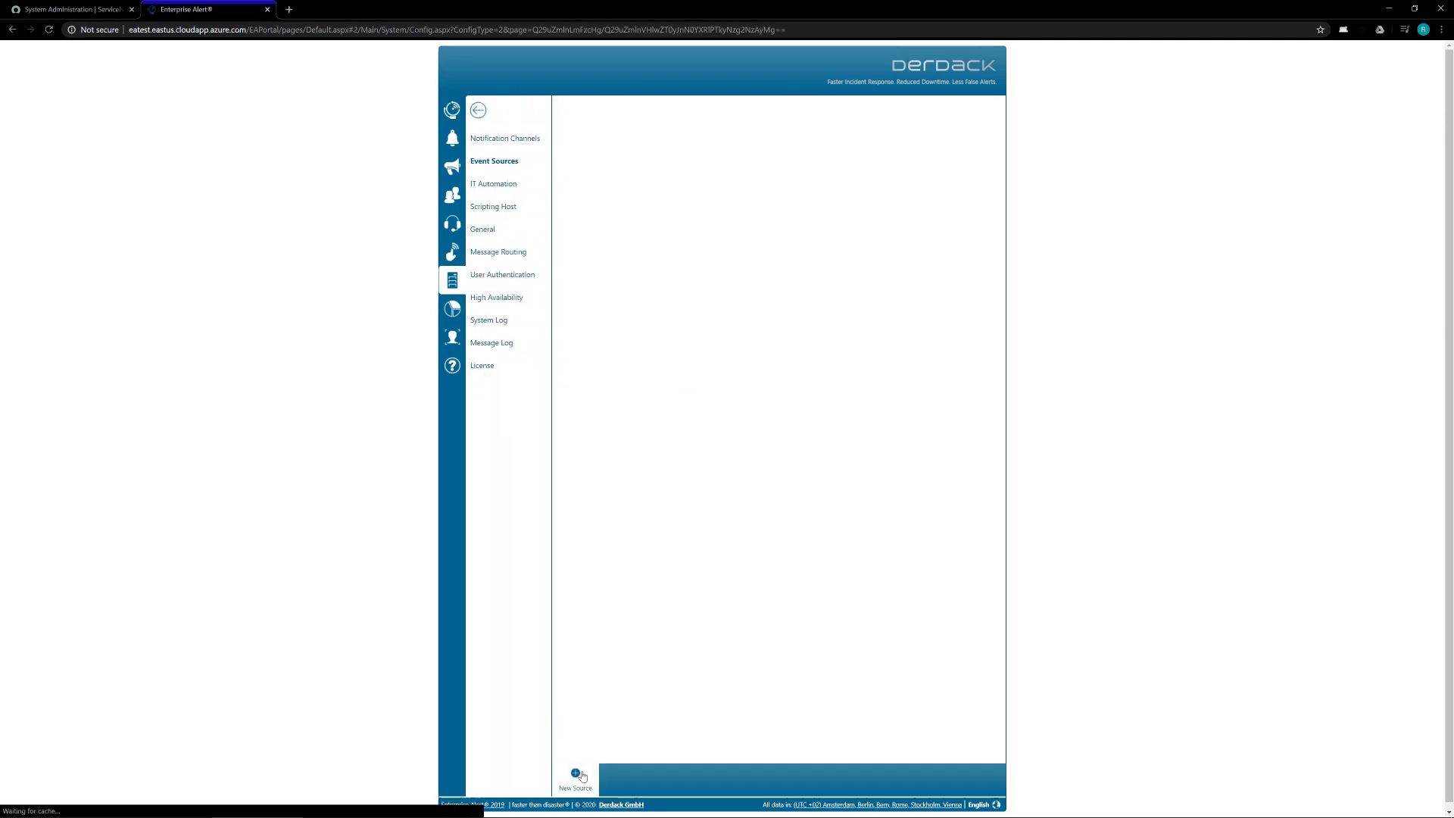
left_click(579, 151)
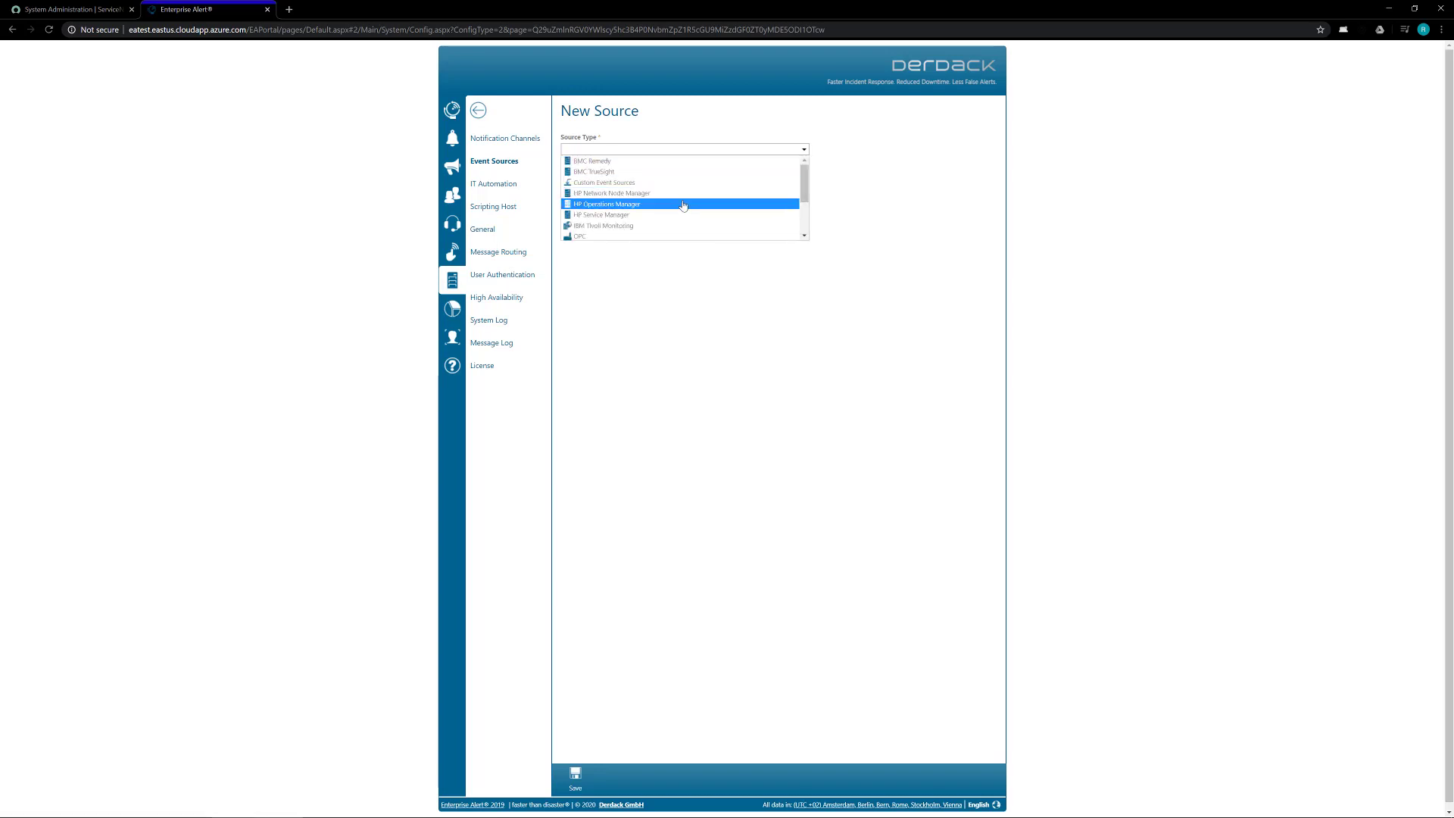
scroll(683, 205, "down", 1)
scroll(683, 205, "down", 1)
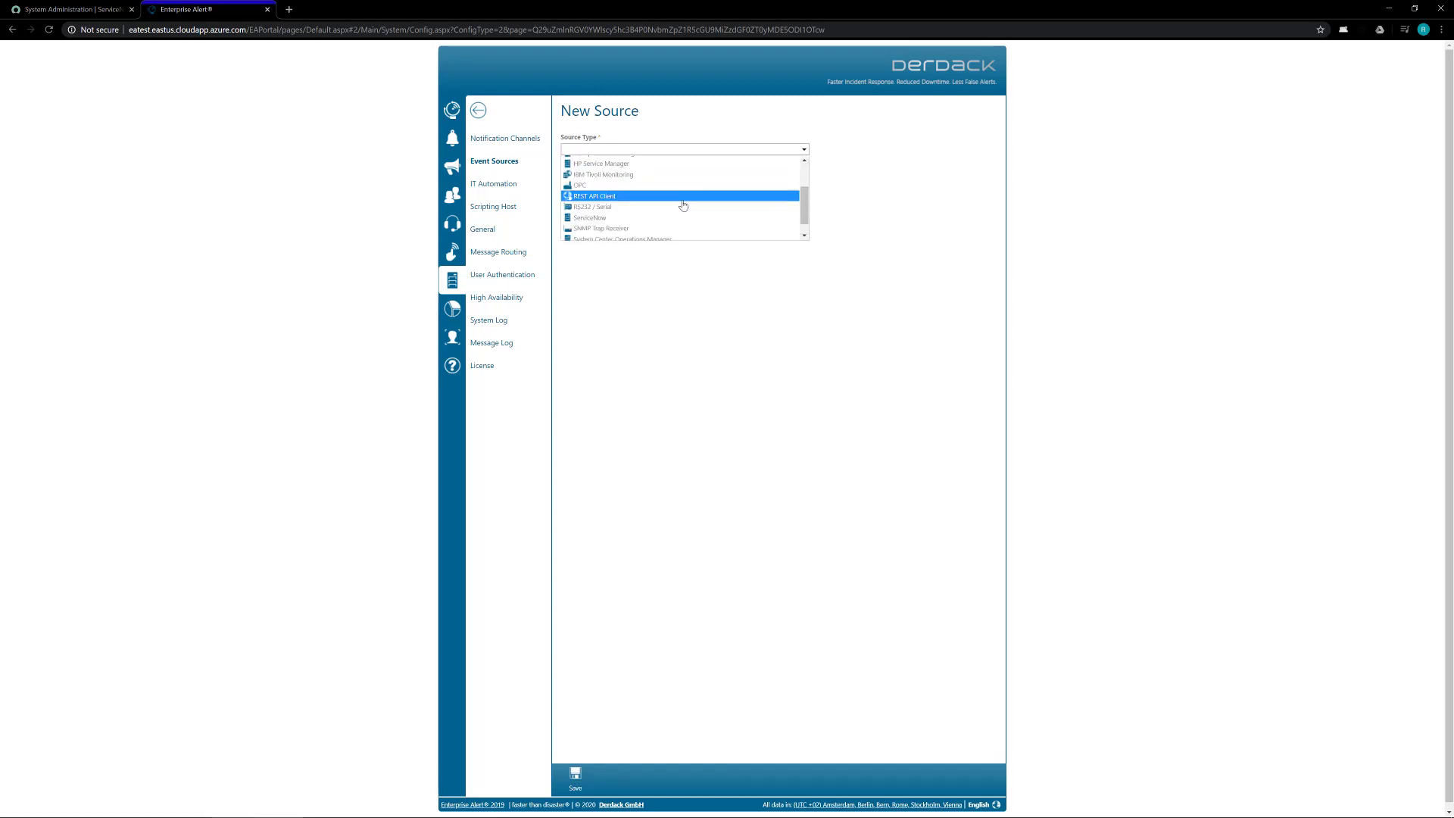
left_click(613, 219)
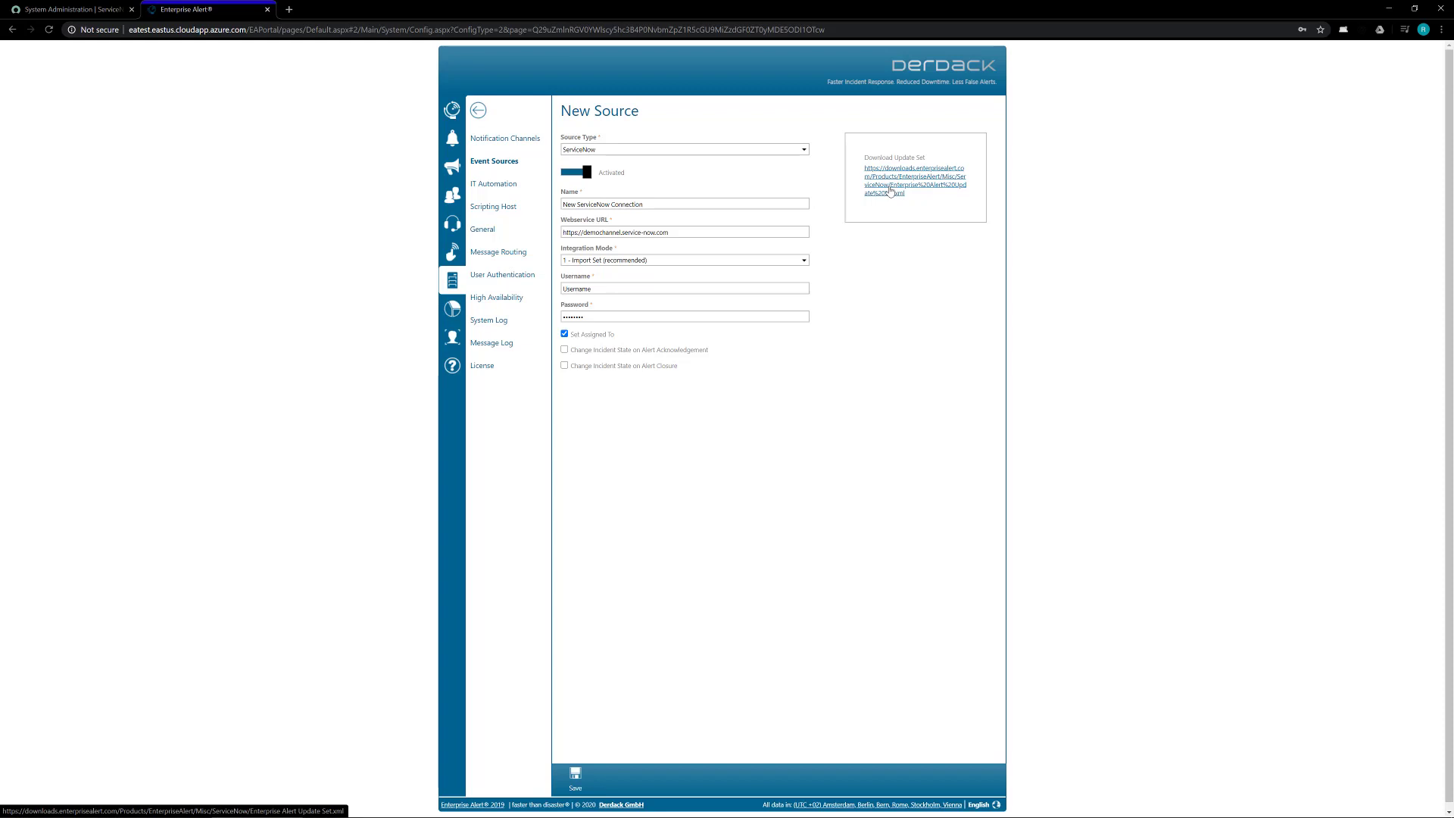
Step: Save the linked 'Enterprise Alert Update Set.xml' into the Work folder and dismiss the download bar
right_click(891, 191)
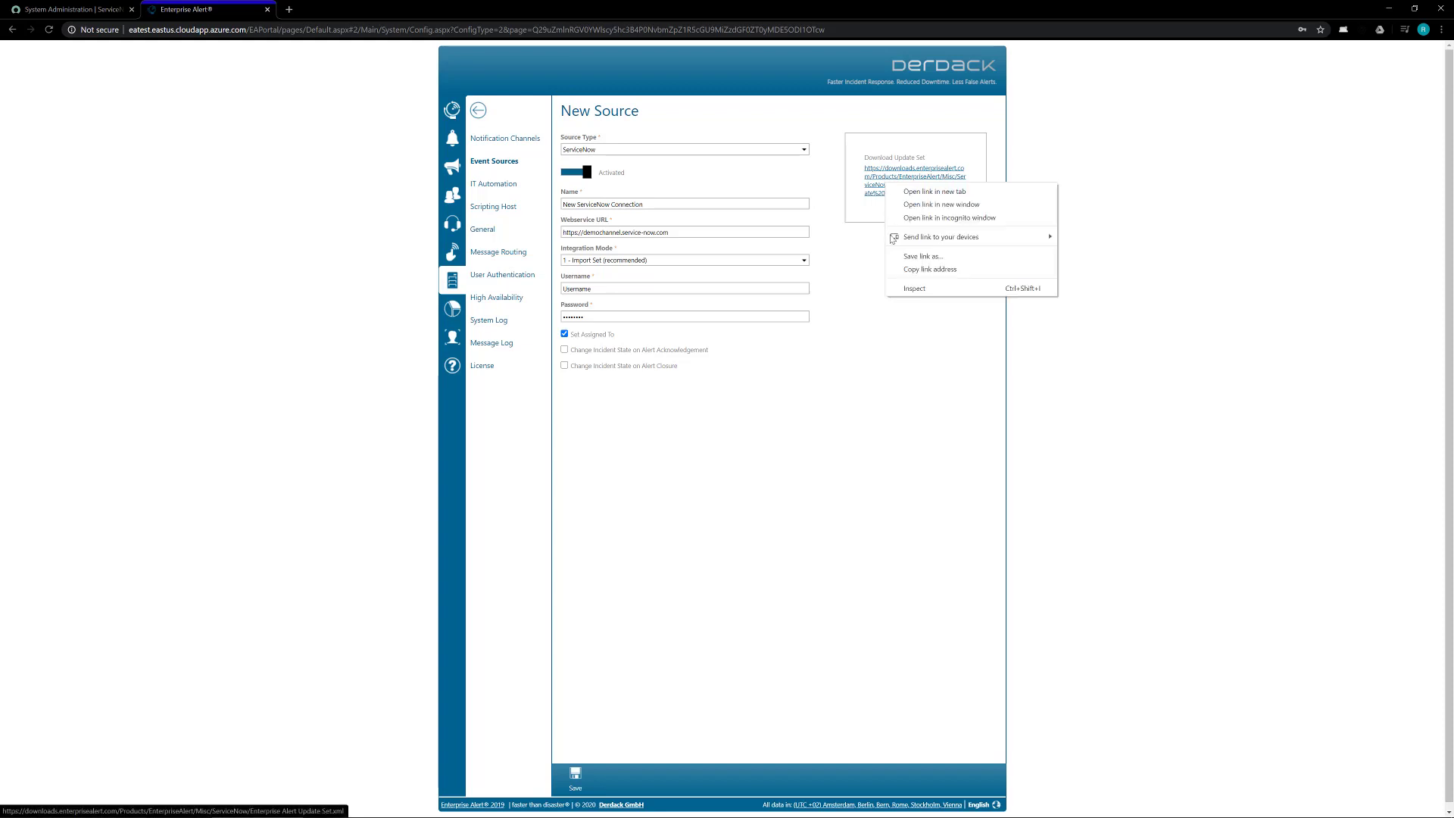
left_click(950, 258)
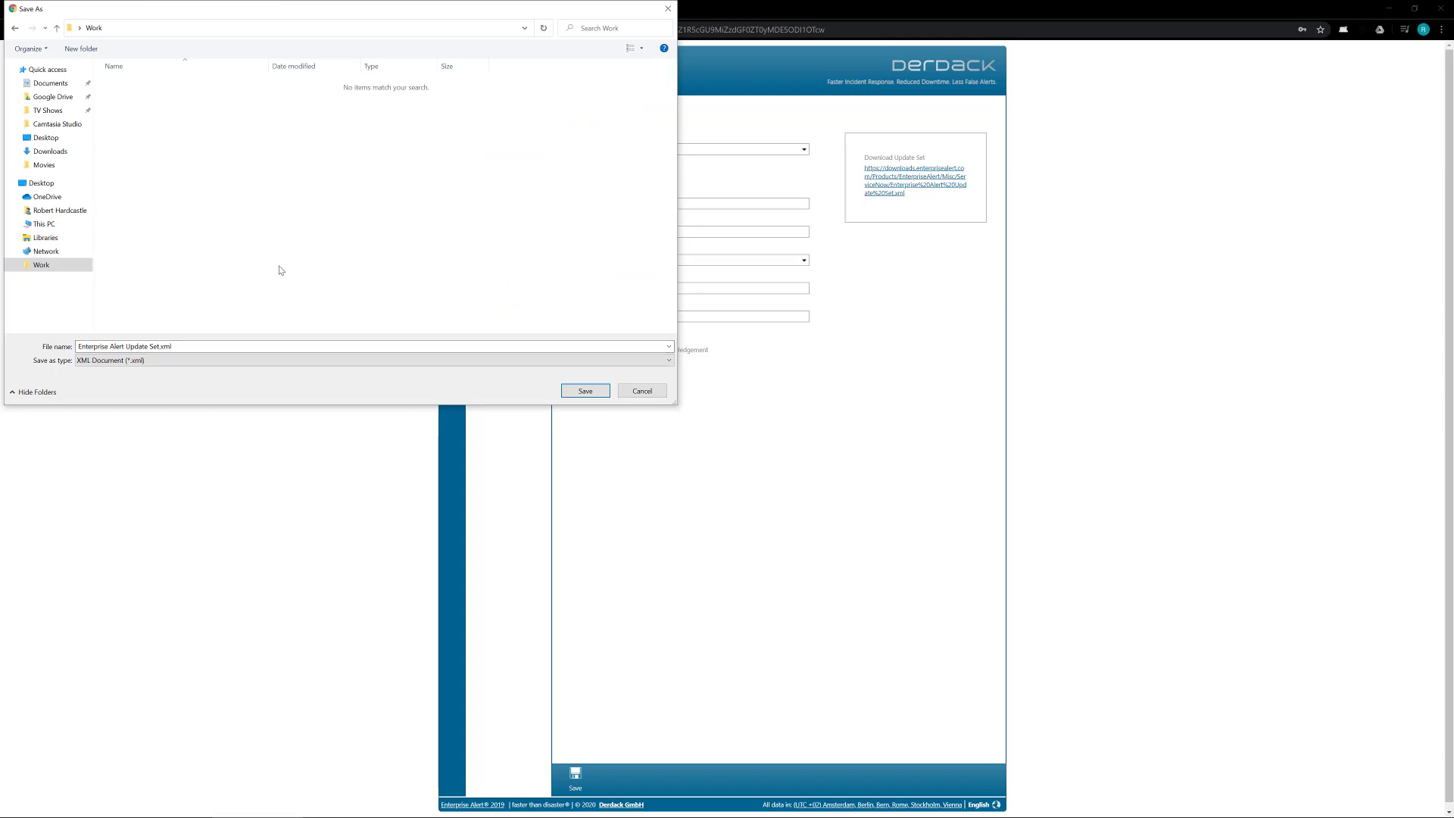
left_click(585, 390)
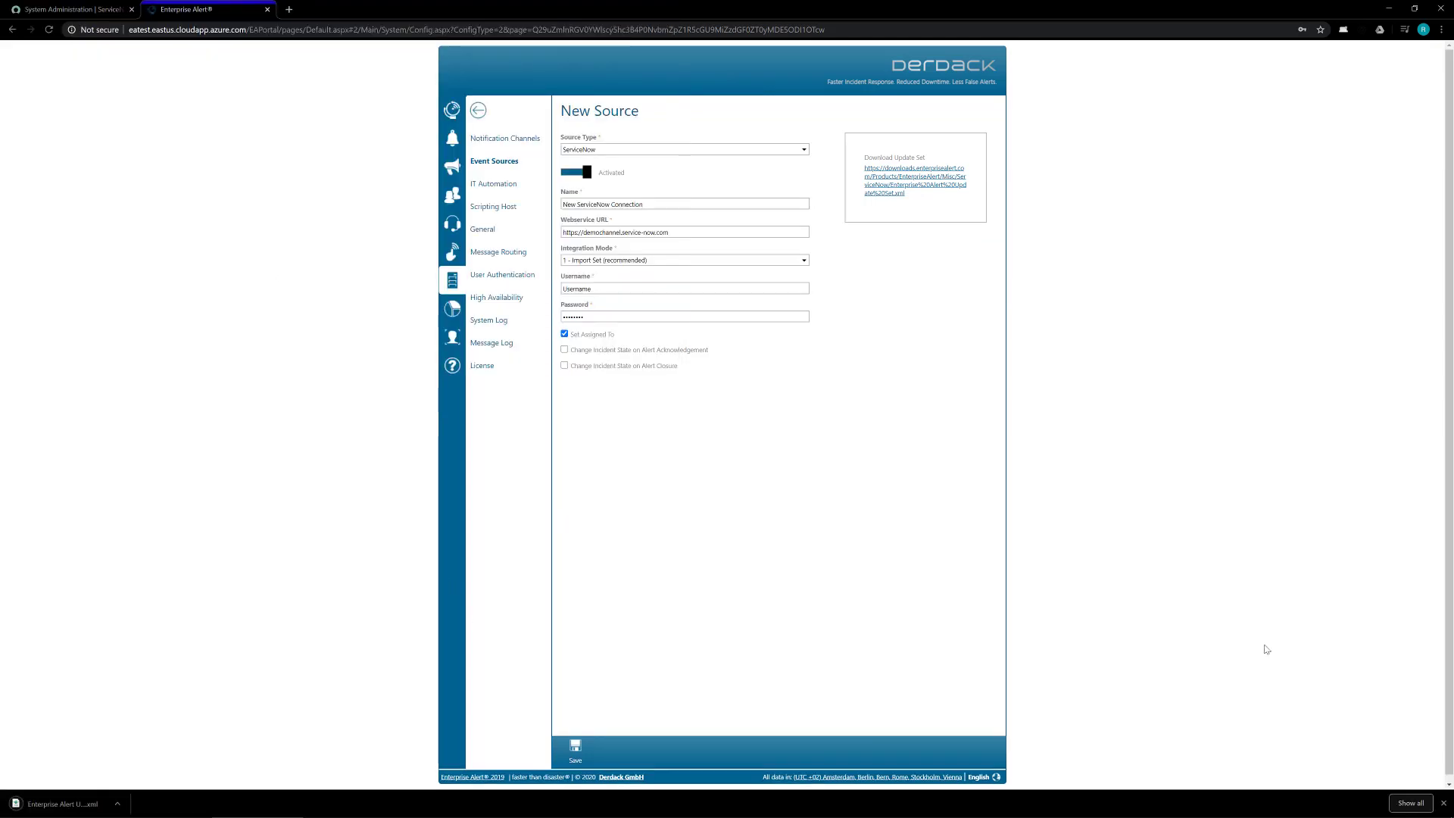
left_click(1444, 804)
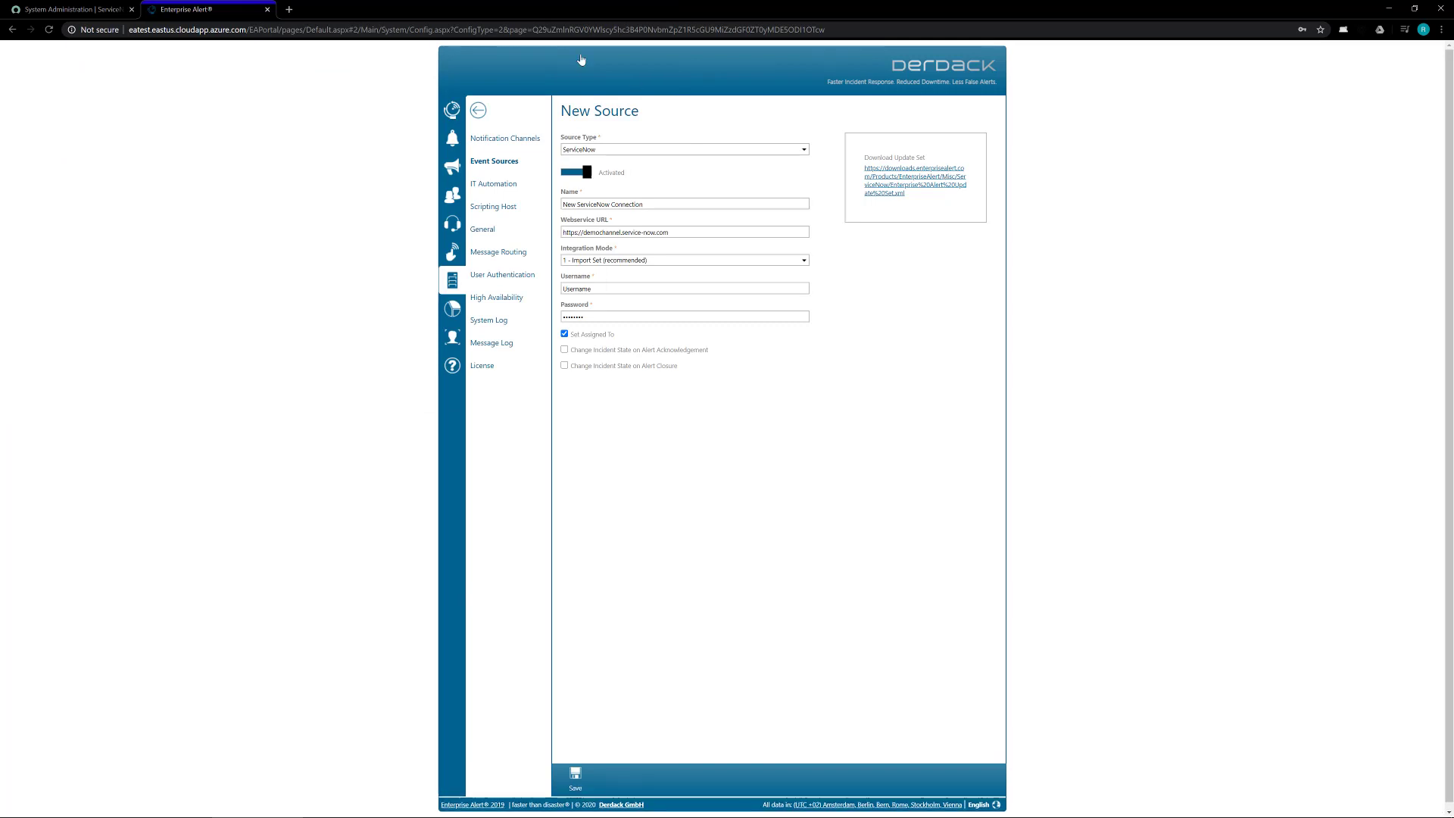
Step: In the ServiceNow tab, open System Update Sets > Retrieved Update Sets
left_click(63, 7)
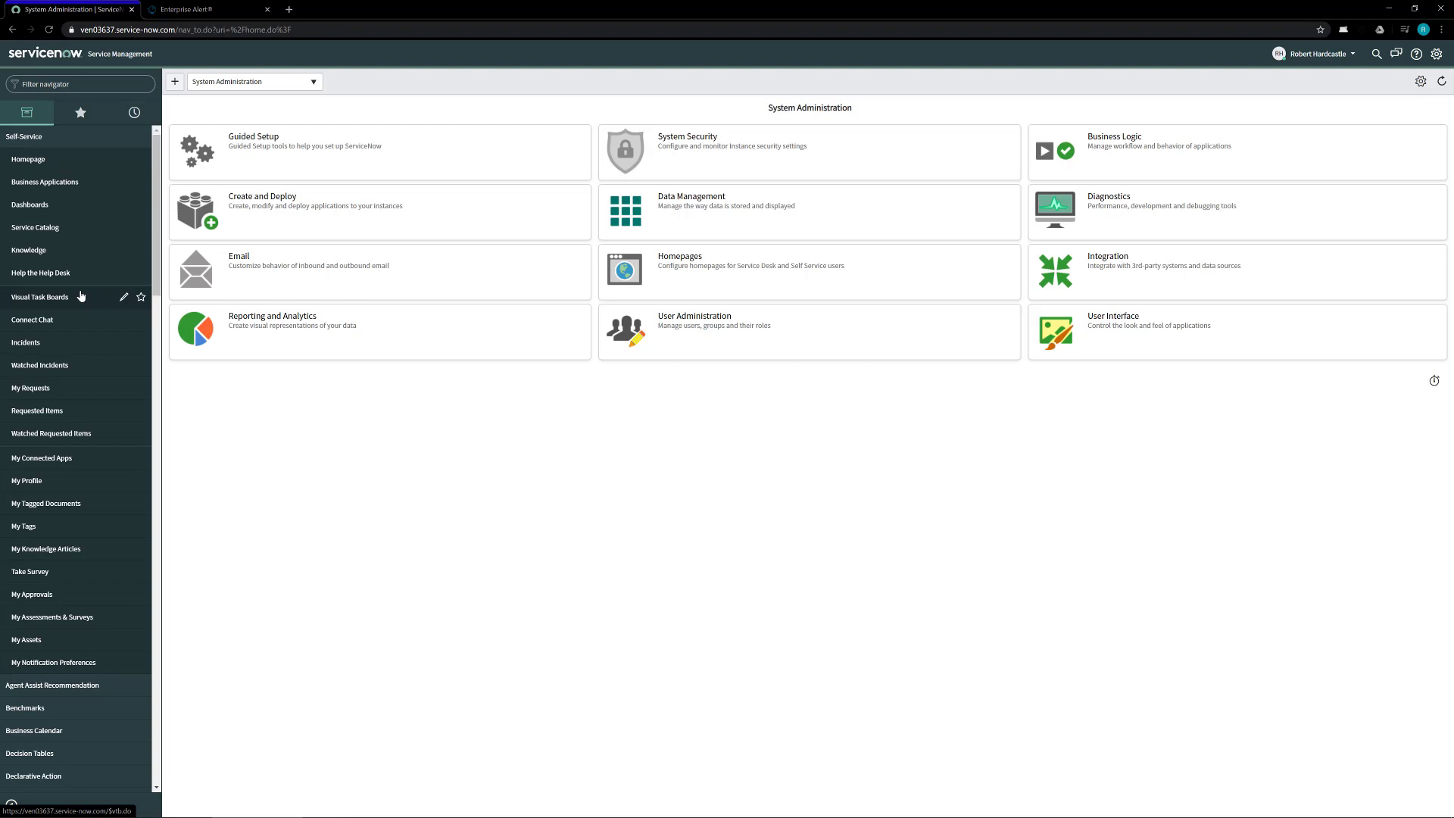
scroll(81, 296, "down", 12)
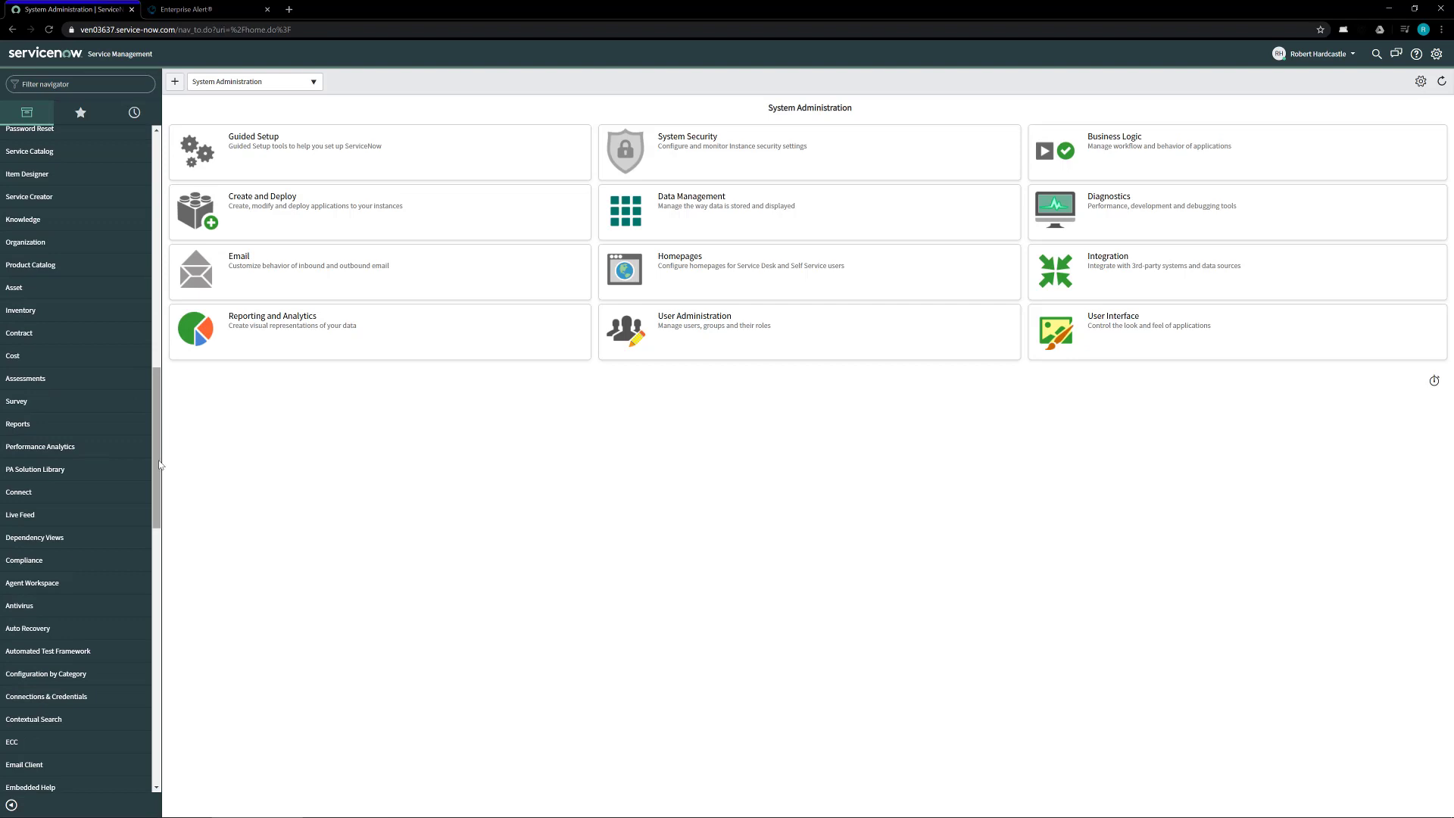
left_click_drag(157, 454, 158, 681)
left_click(103, 492)
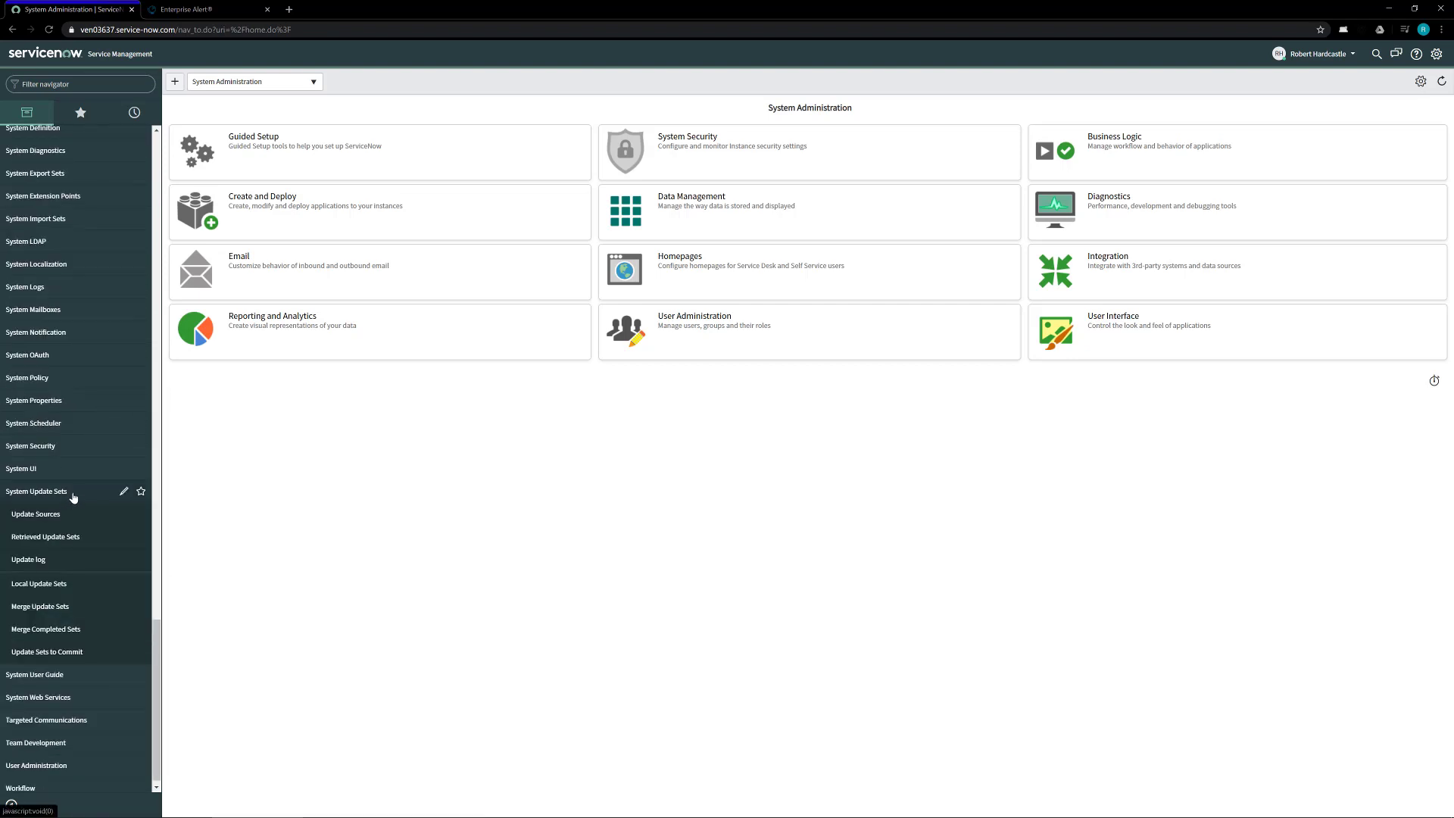
left_click(76, 539)
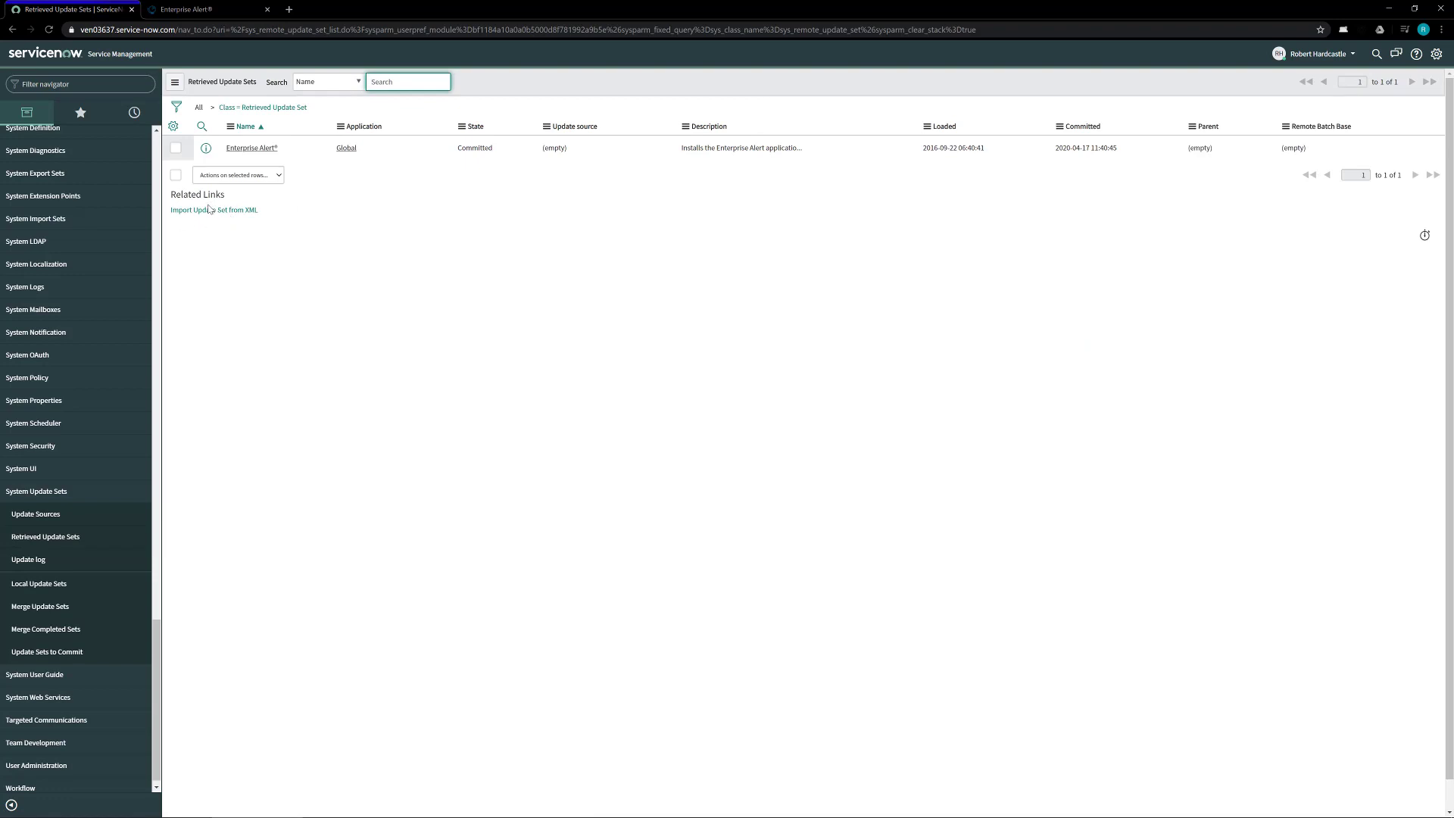
Step: Upload 'Enterprise Alert Update Set.xml' through Import Update Set from XML
left_click(204, 212)
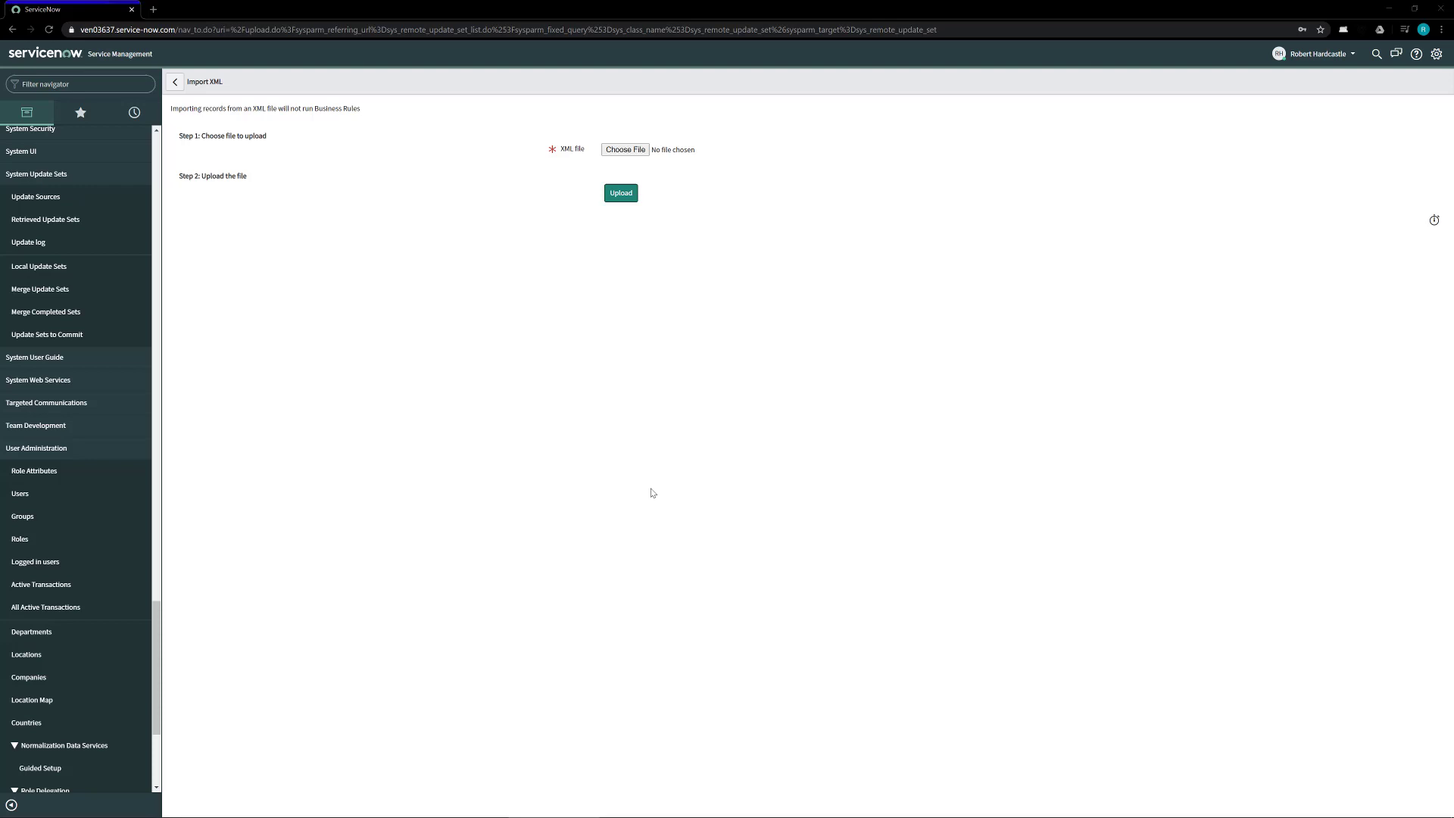
left_click(625, 150)
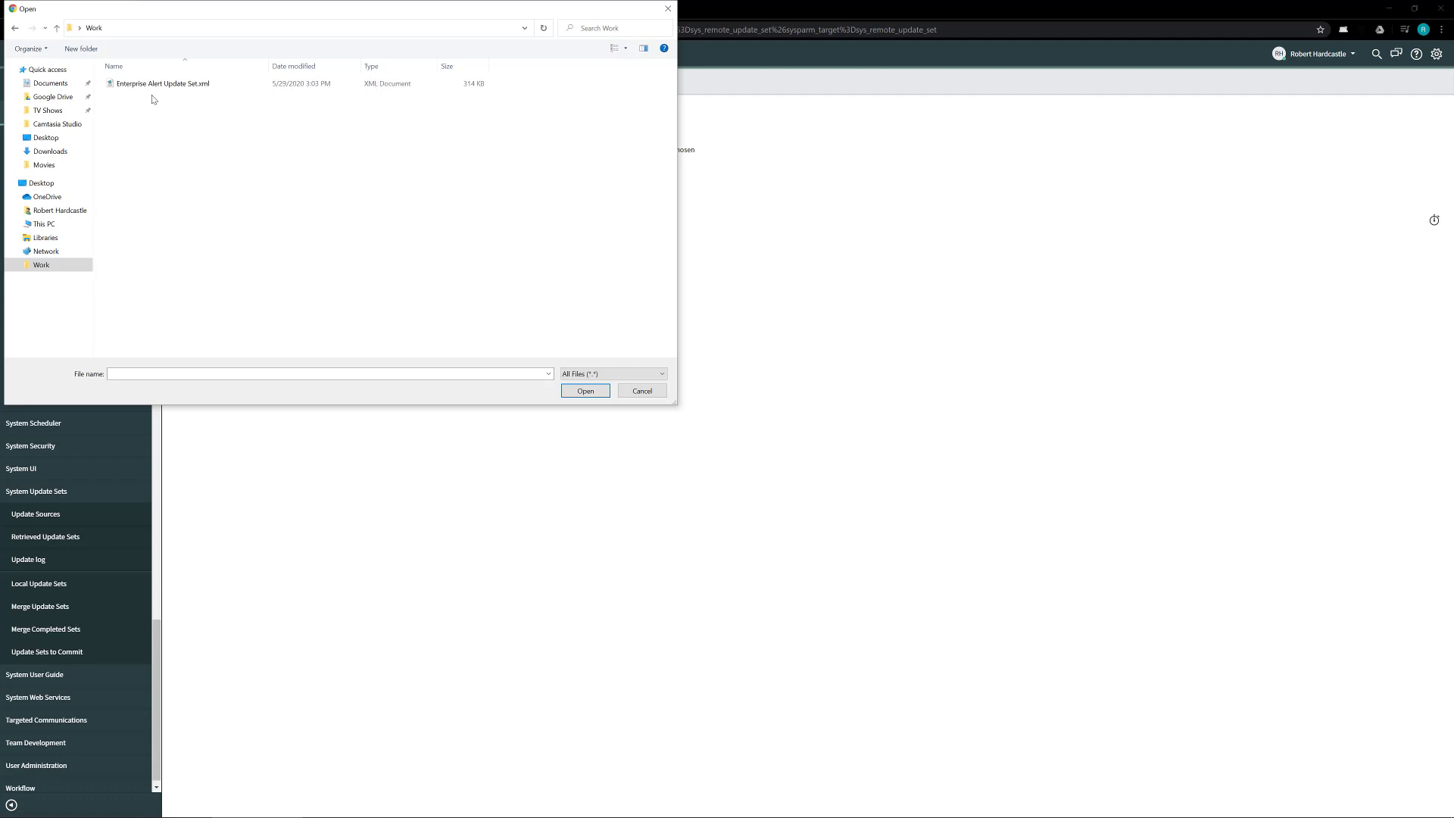
left_click(131, 86)
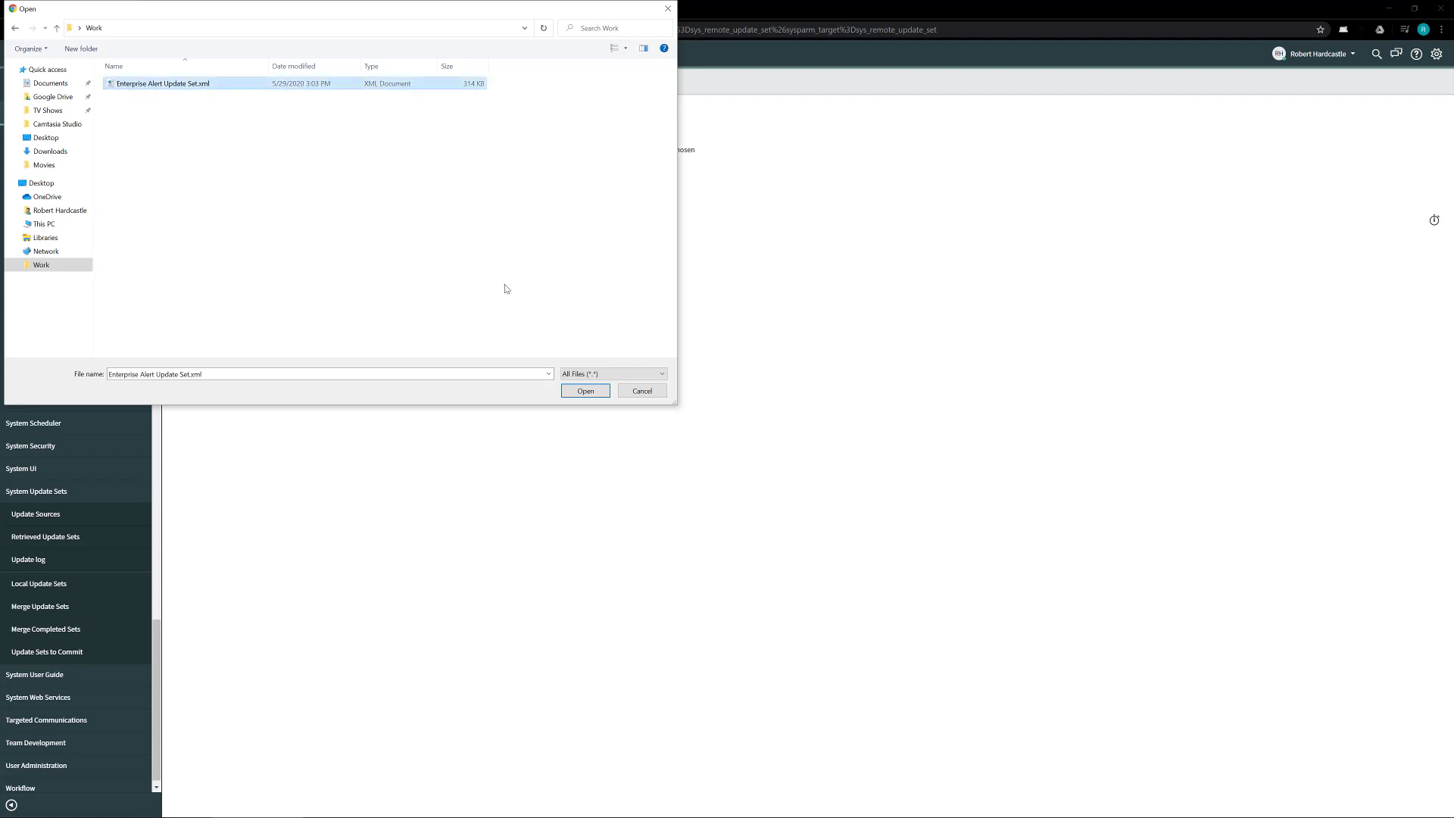
left_click(572, 394)
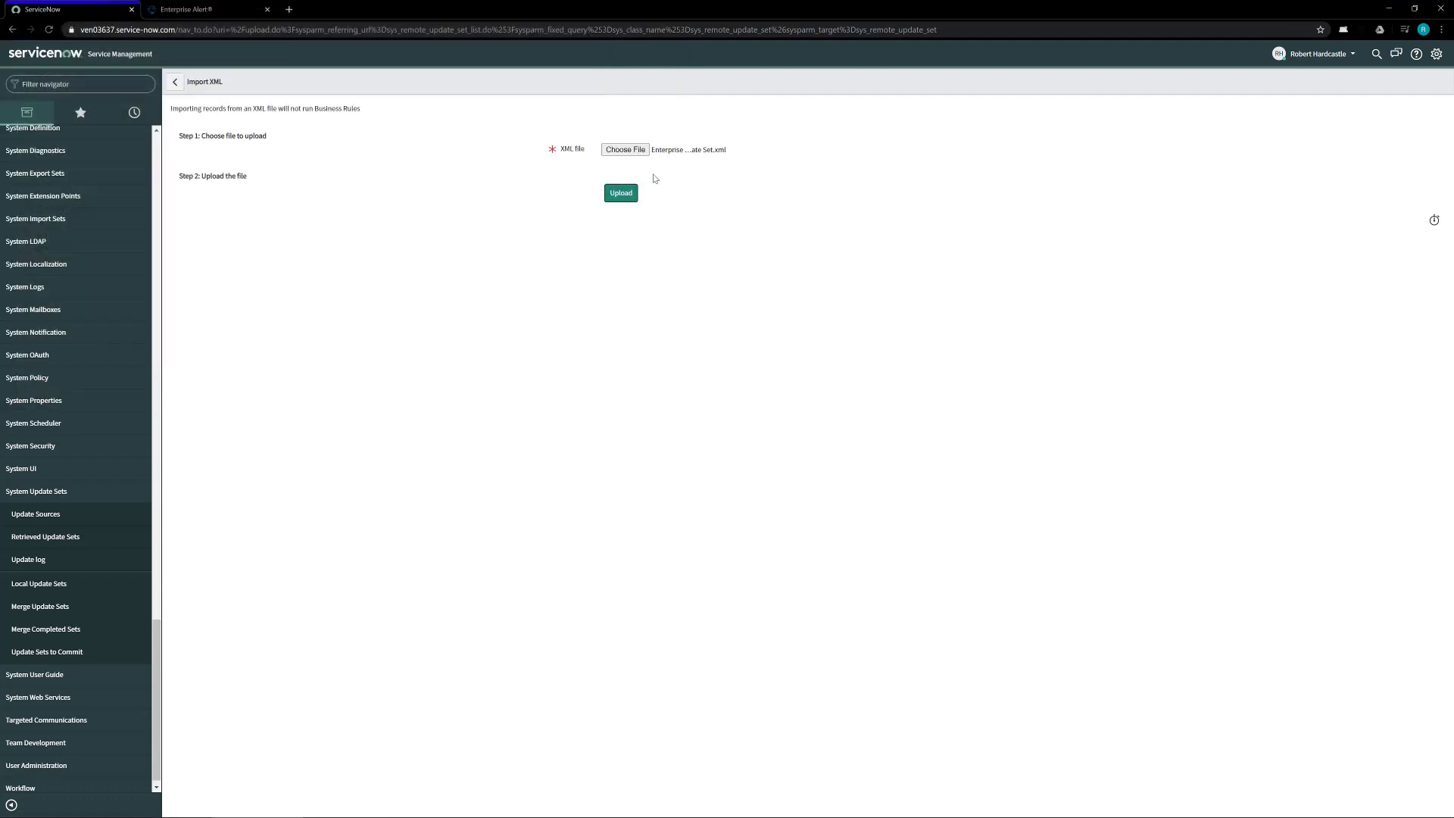
left_click(618, 194)
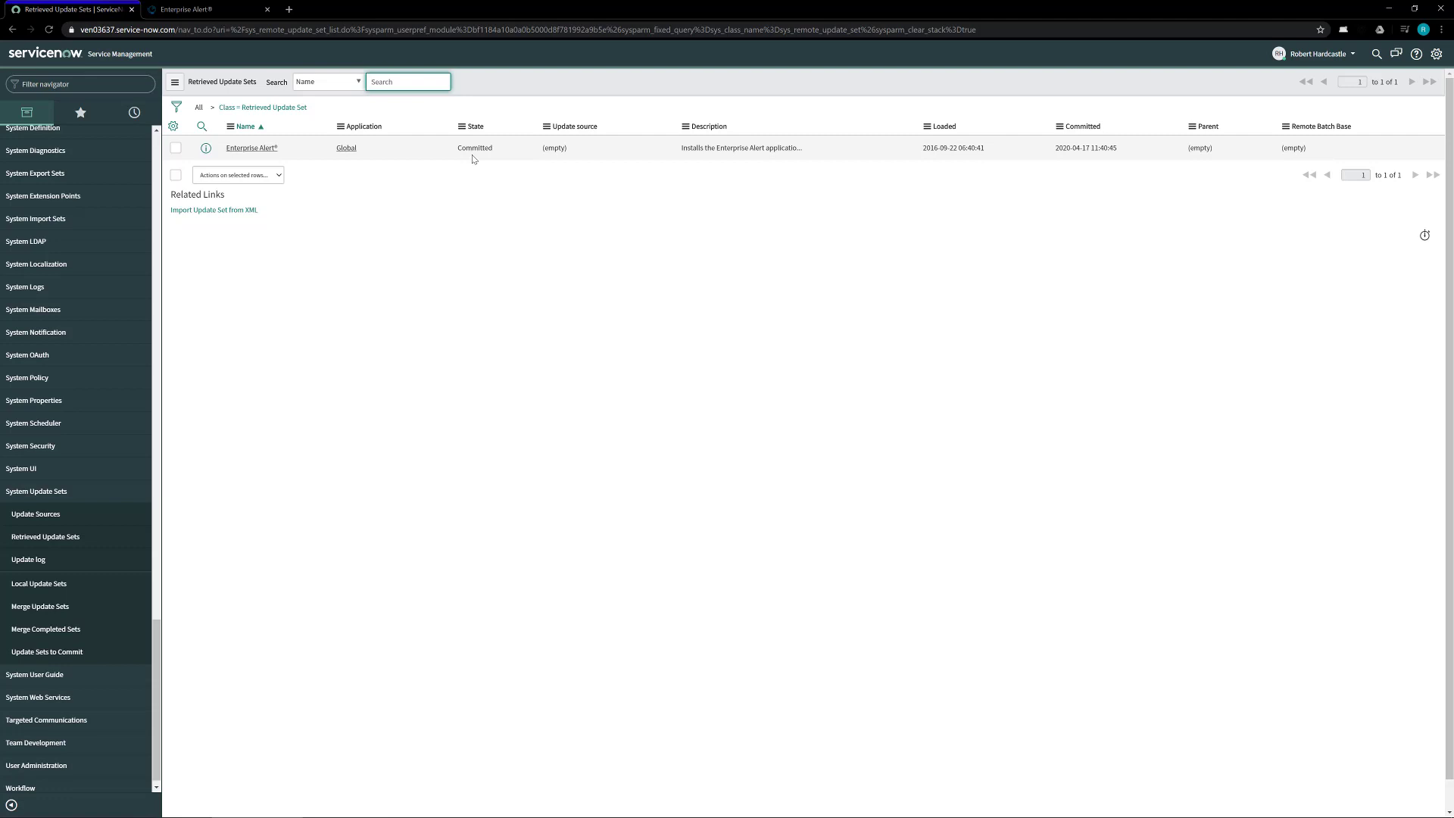
Step: Review the Enterprise Alert® update set record, then list Local Update Sets showing it Complete
left_click(258, 149)
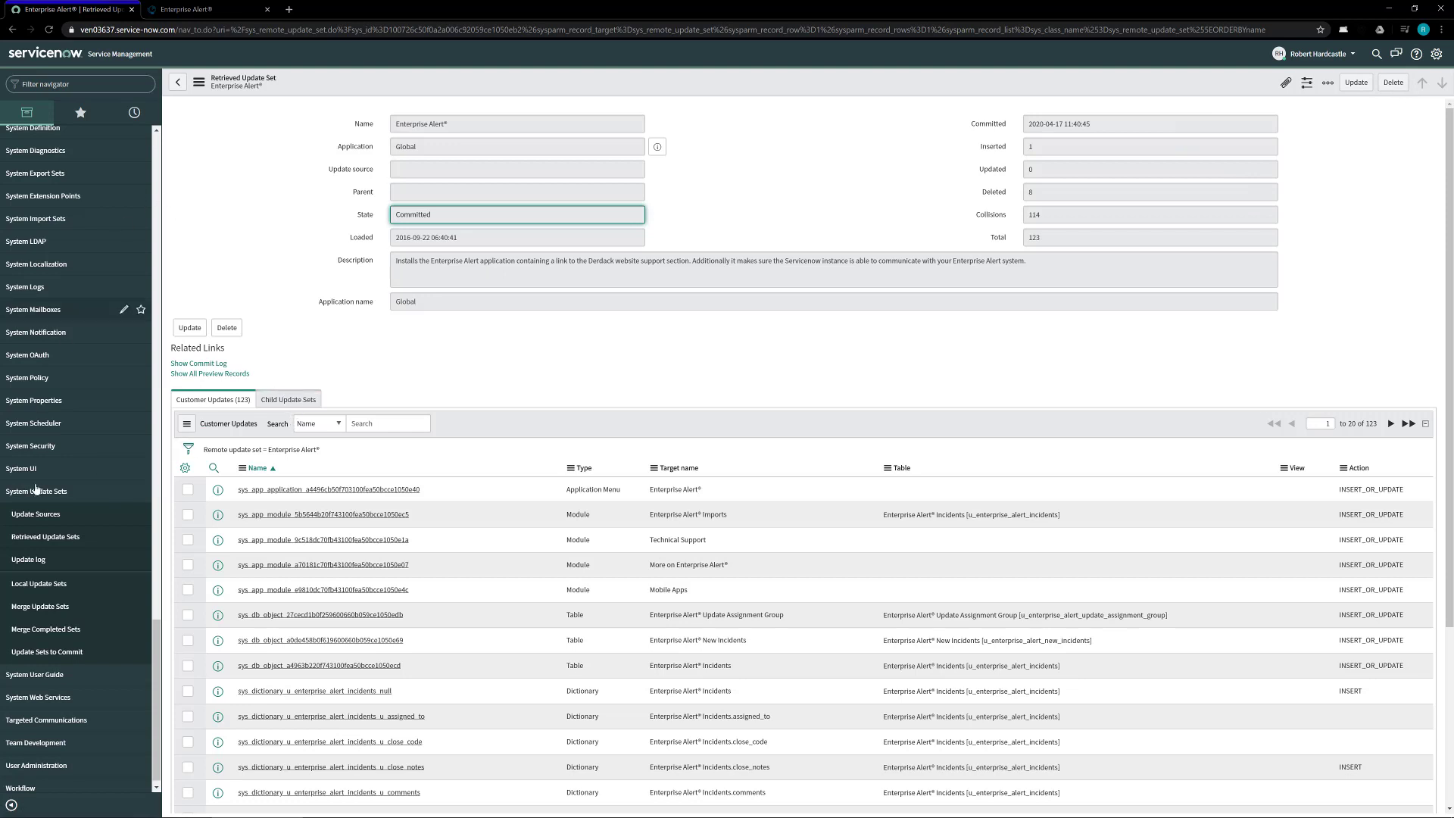
left_click(62, 592)
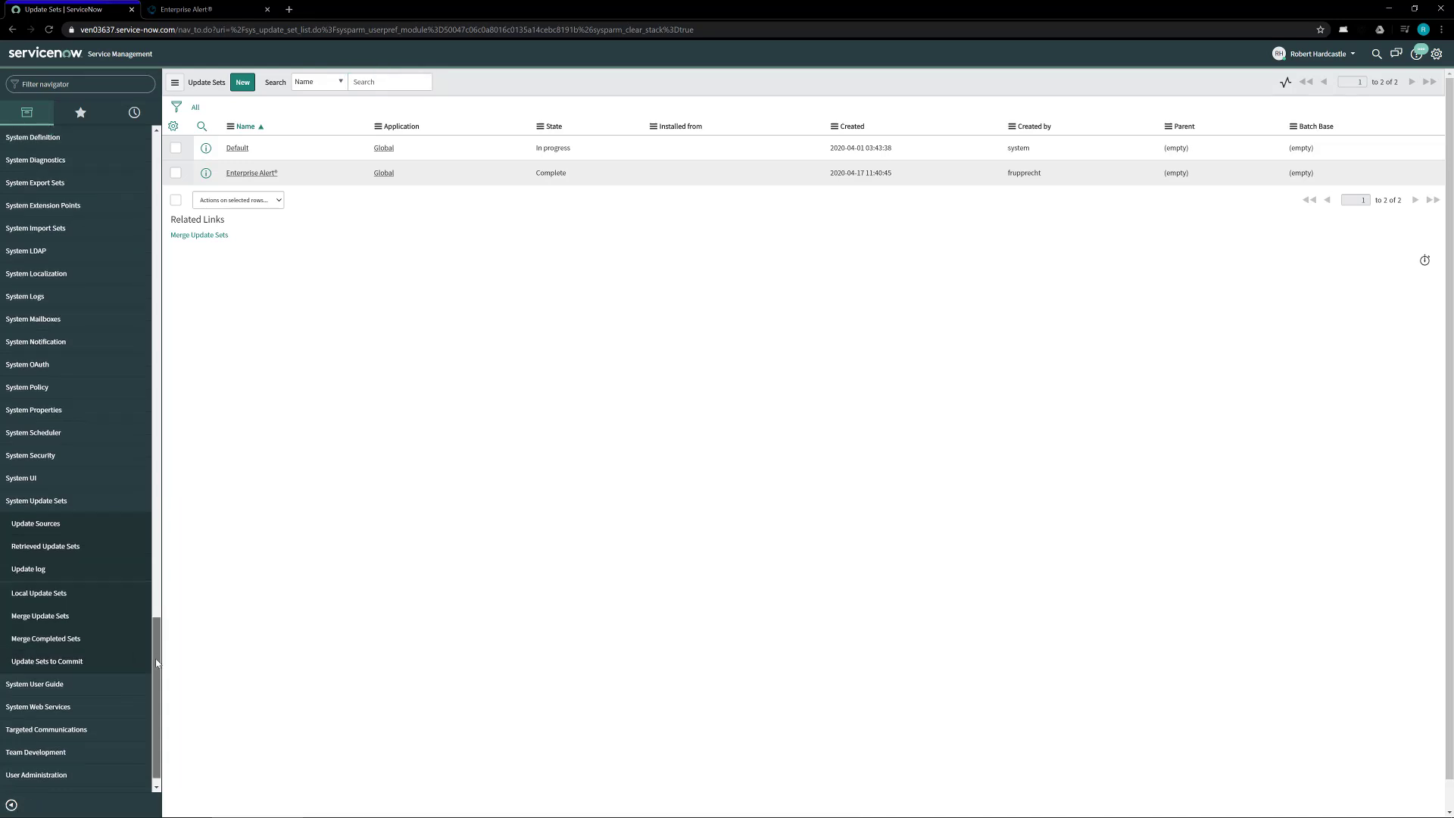
Step: Start a new user in User Administration > Users with user ID EAadminUser
scroll(2, 791, "down", 1)
left_click(30, 757)
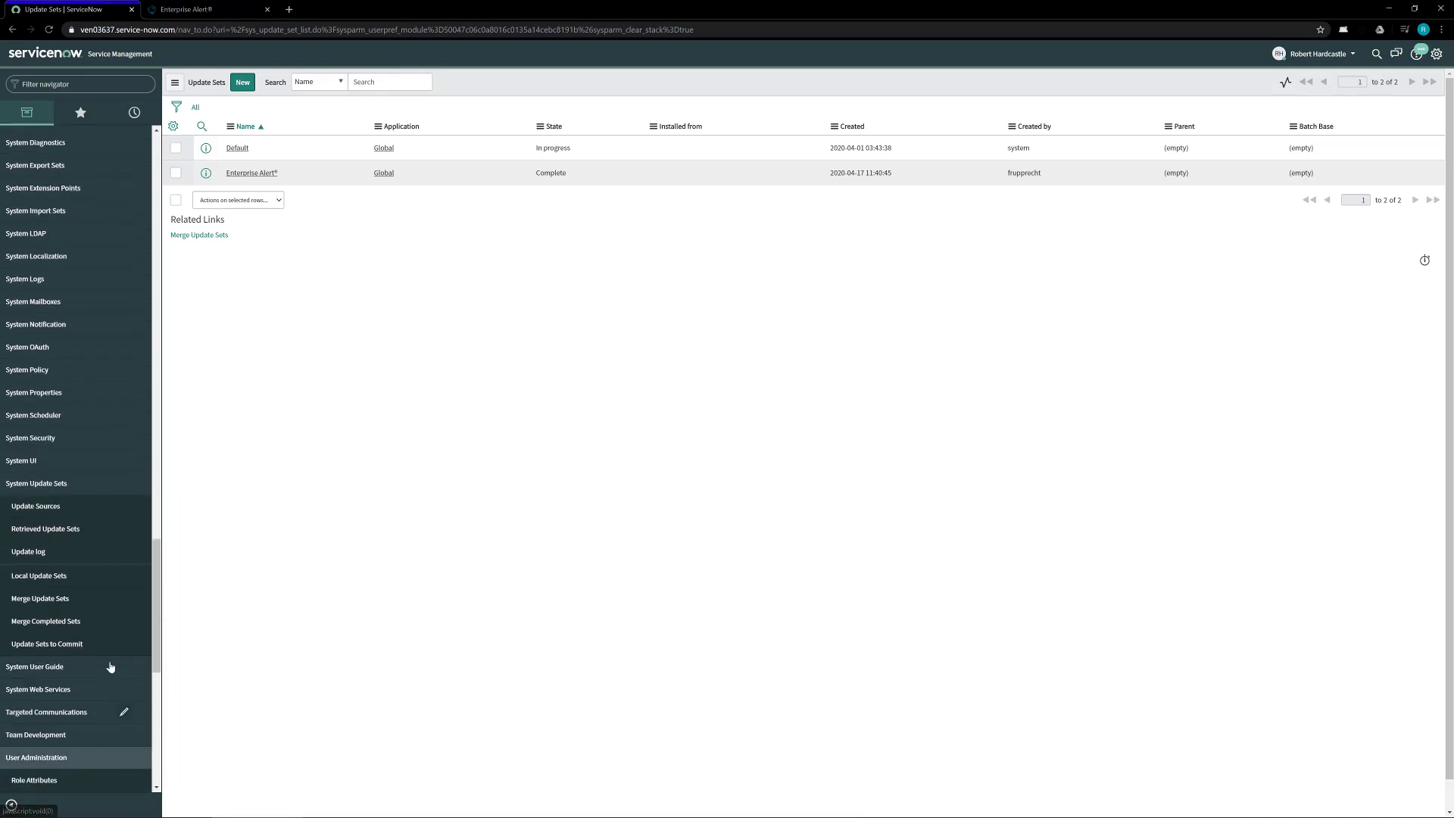
scroll(16, 667, "down", 4)
left_click(20, 519)
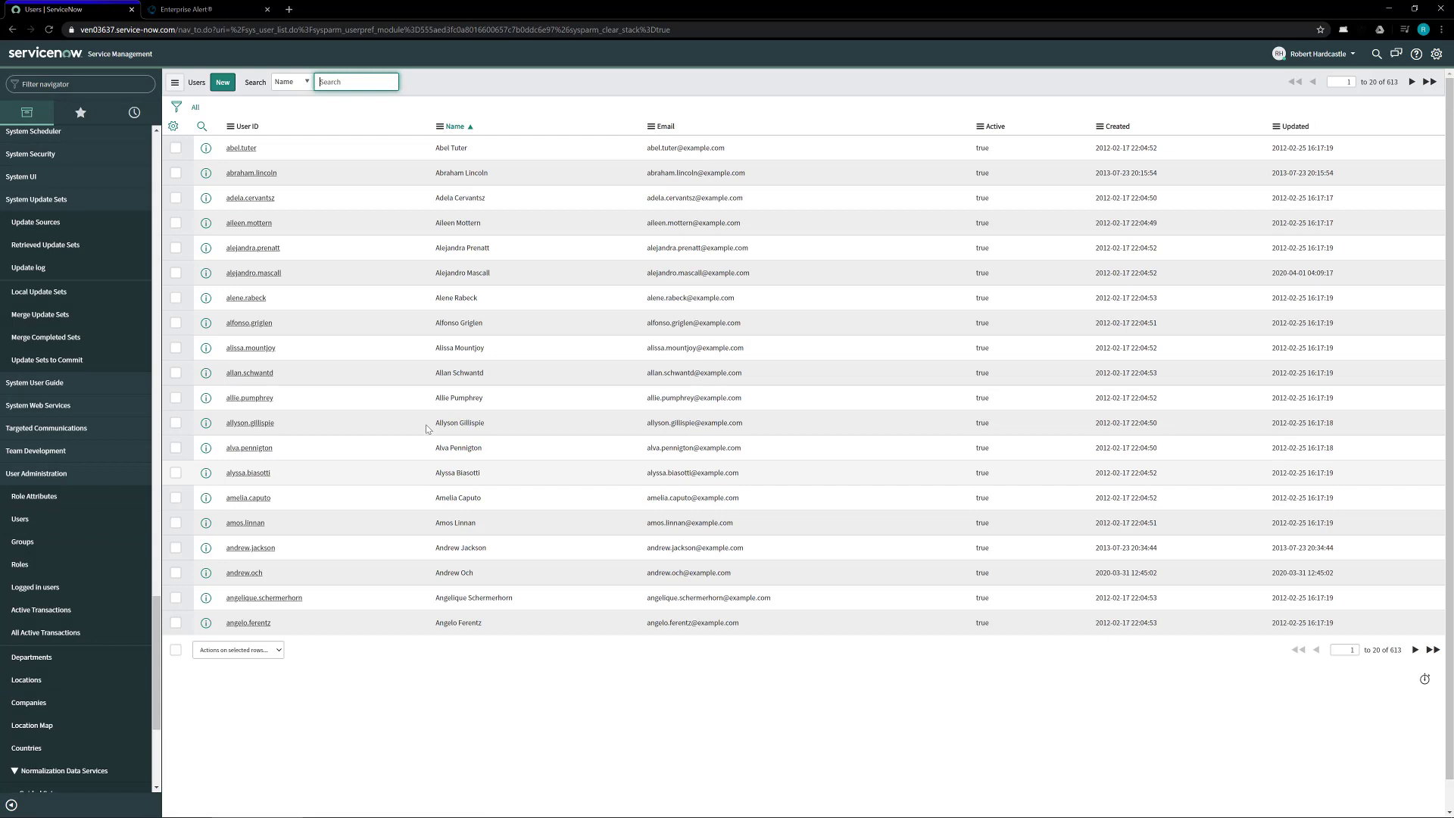
left_click(223, 82)
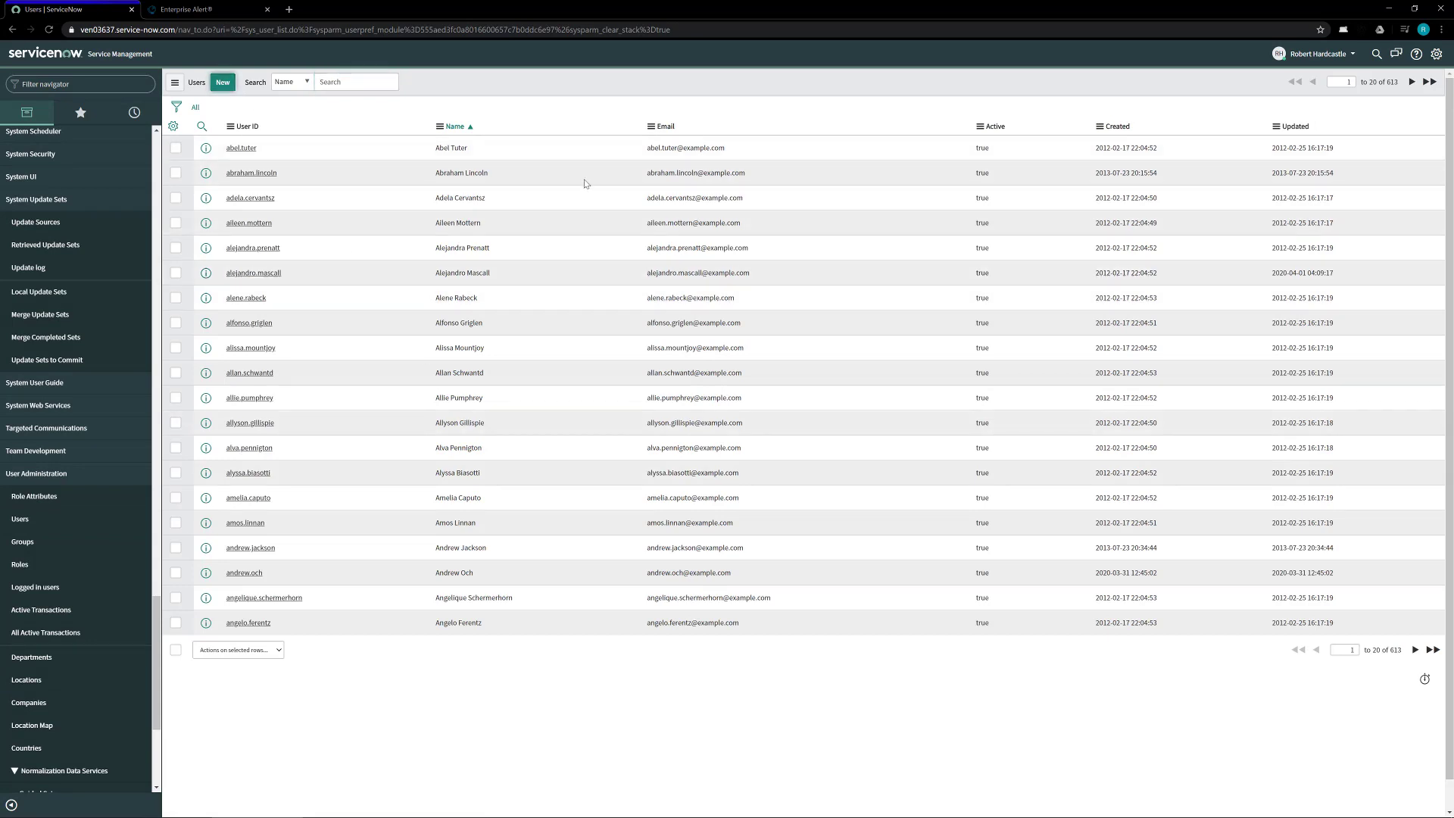
double_click(427, 122)
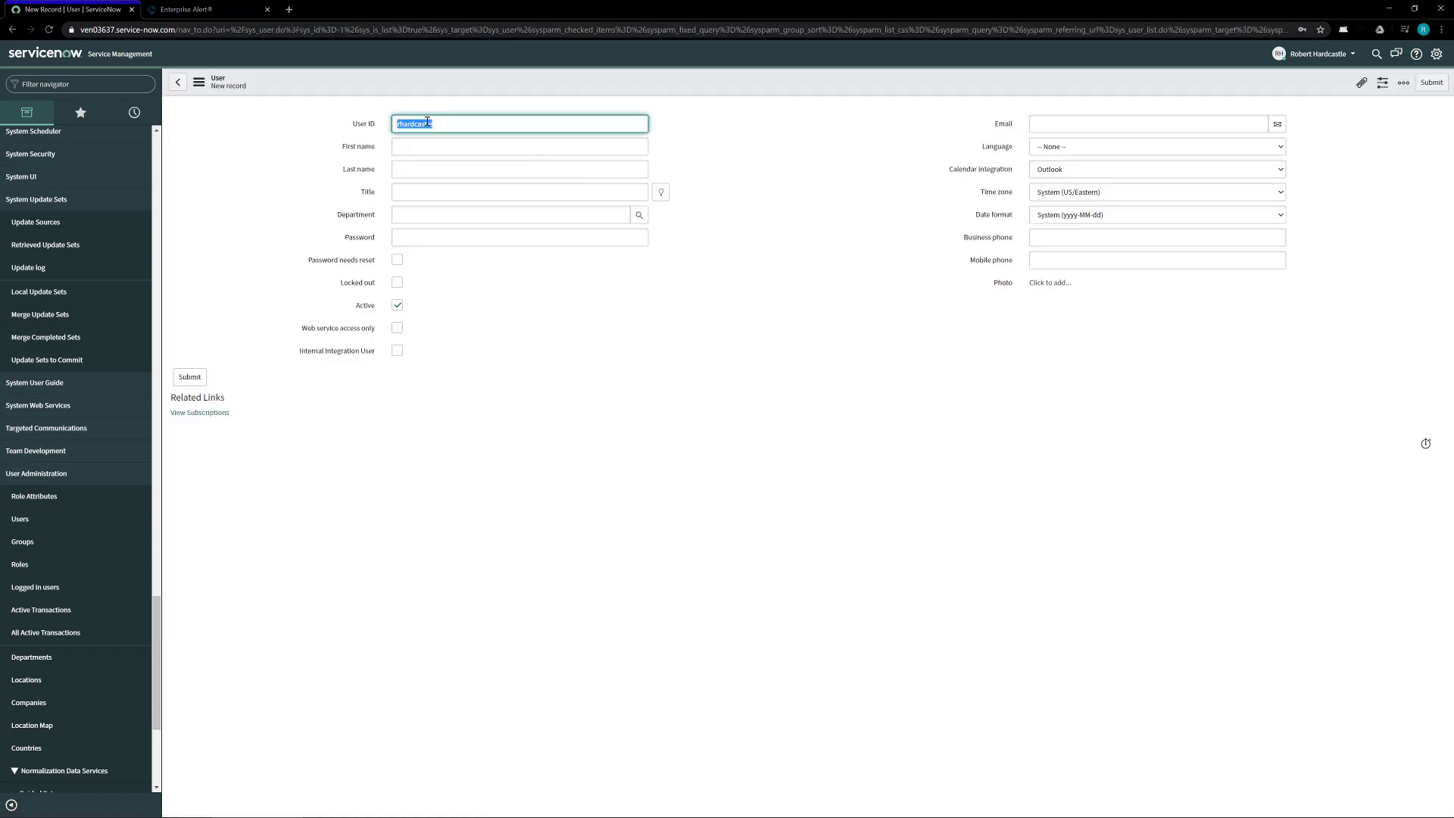
type("EAadminUser")
Step: Give the user title Administrative Assistant, department IT, a password, e-mail and English language, then submit
key("Tab")
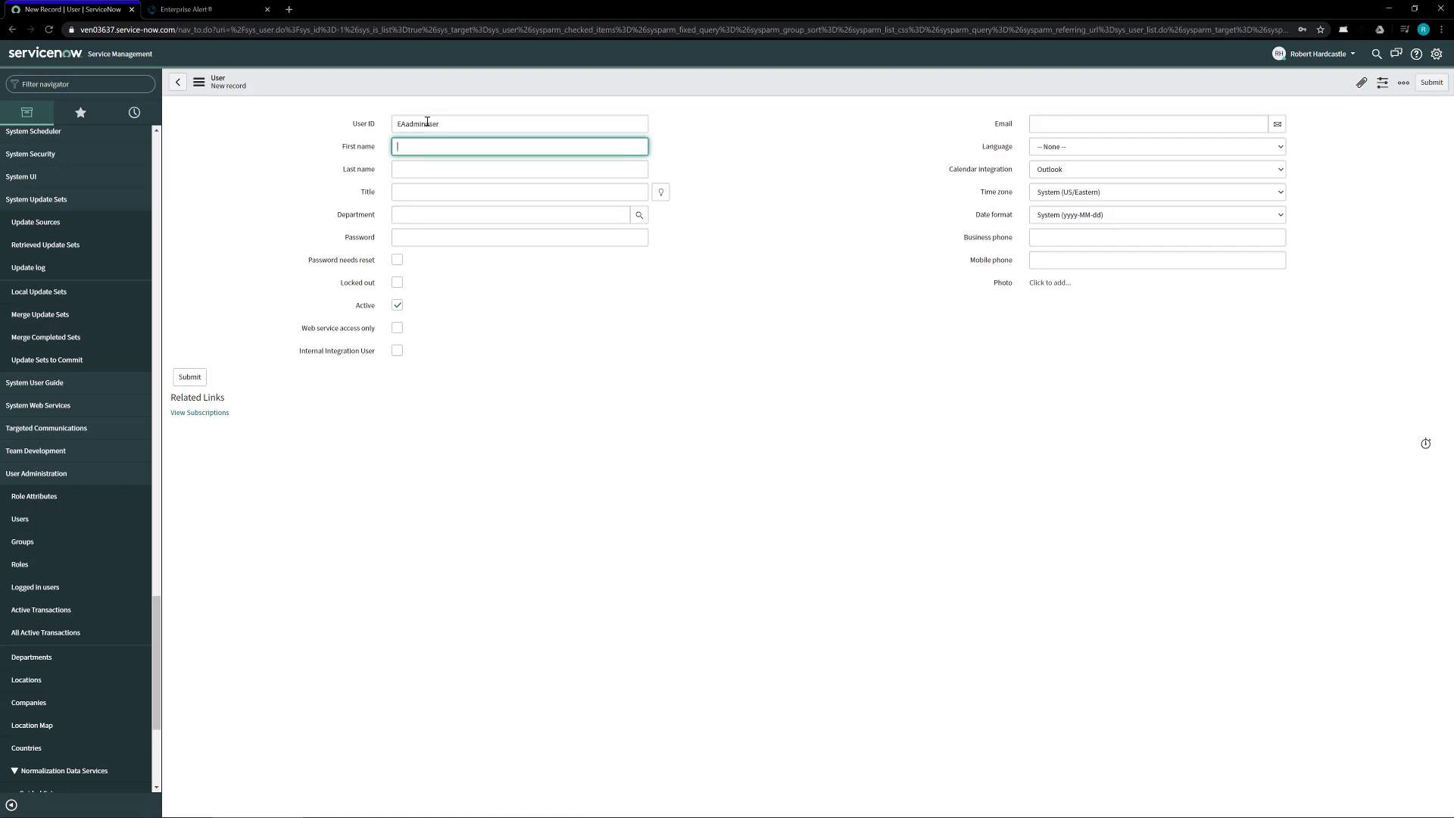
key("Tab")
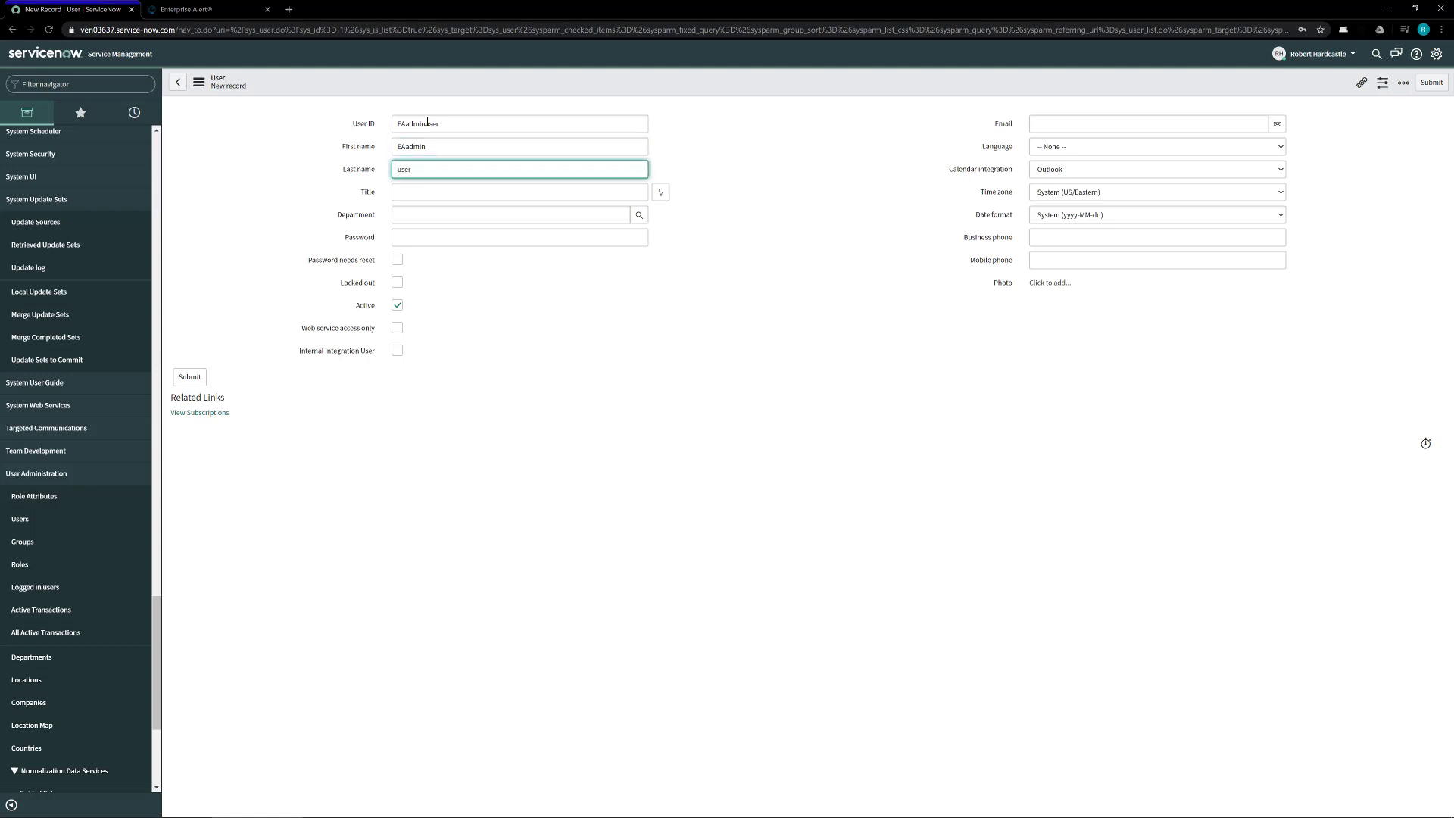
key("Tab")
key("Tab")
key("Return")
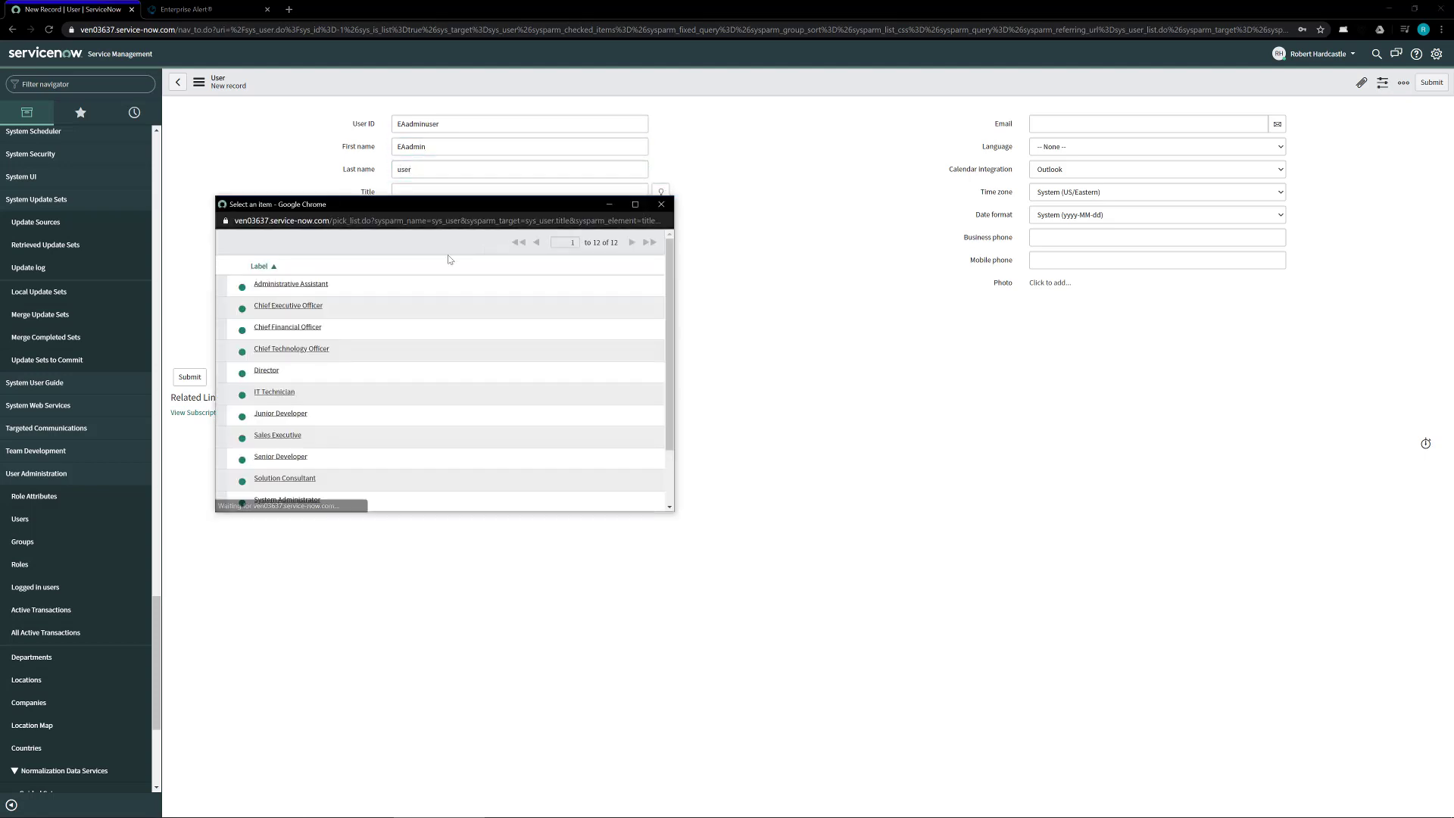
left_click(322, 284)
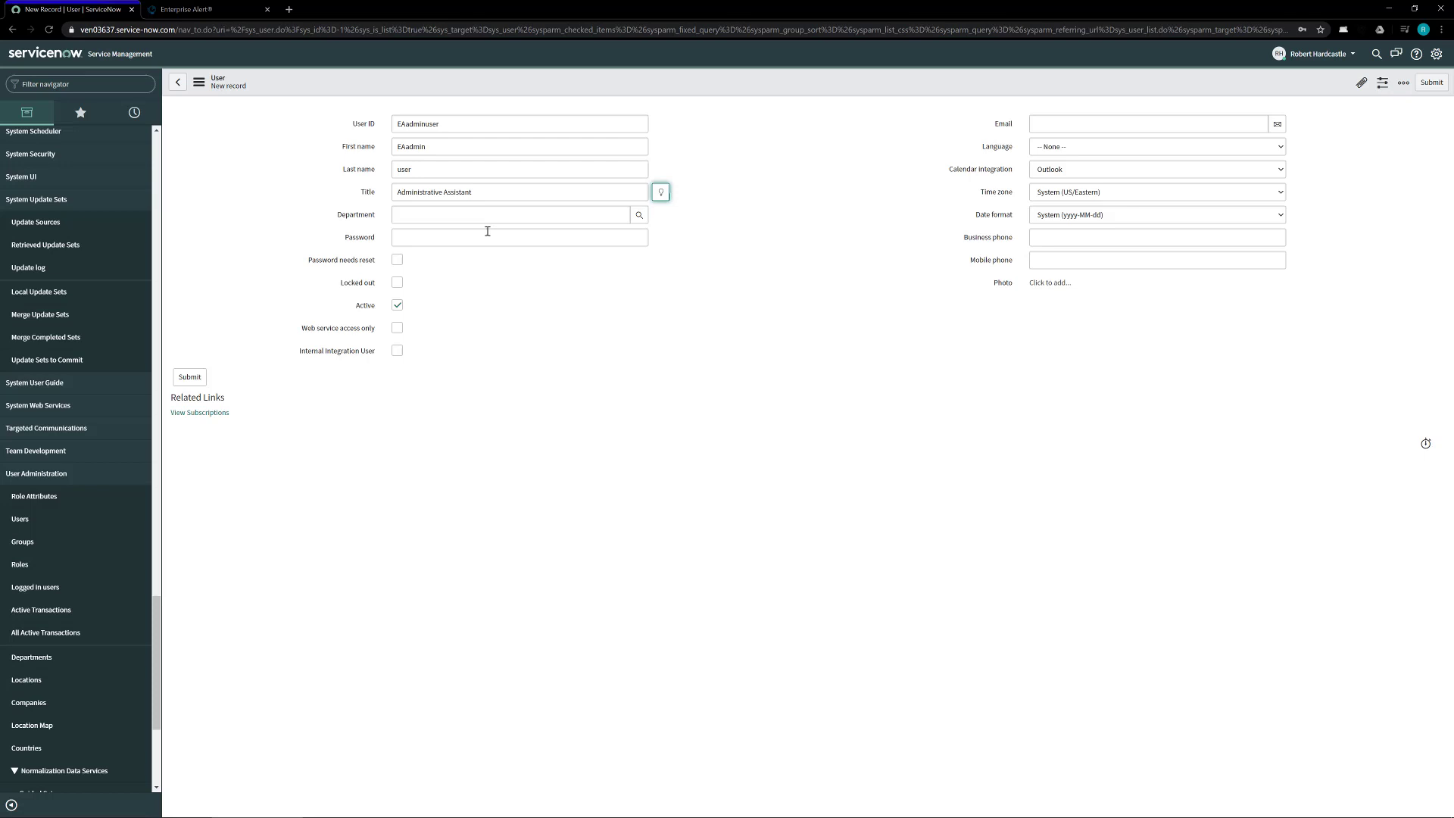
left_click(639, 215)
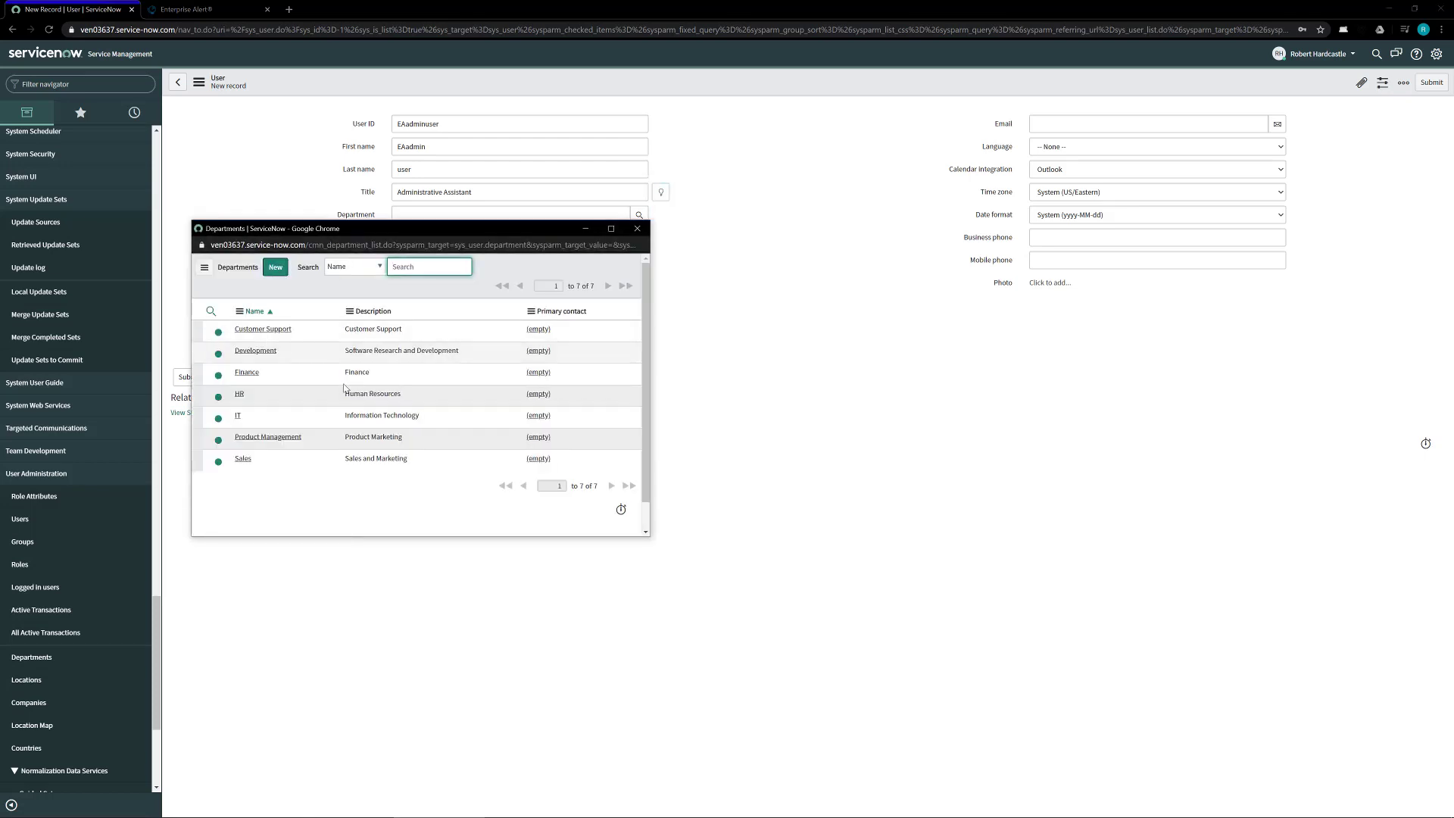
left_click(238, 416)
left_click(495, 235)
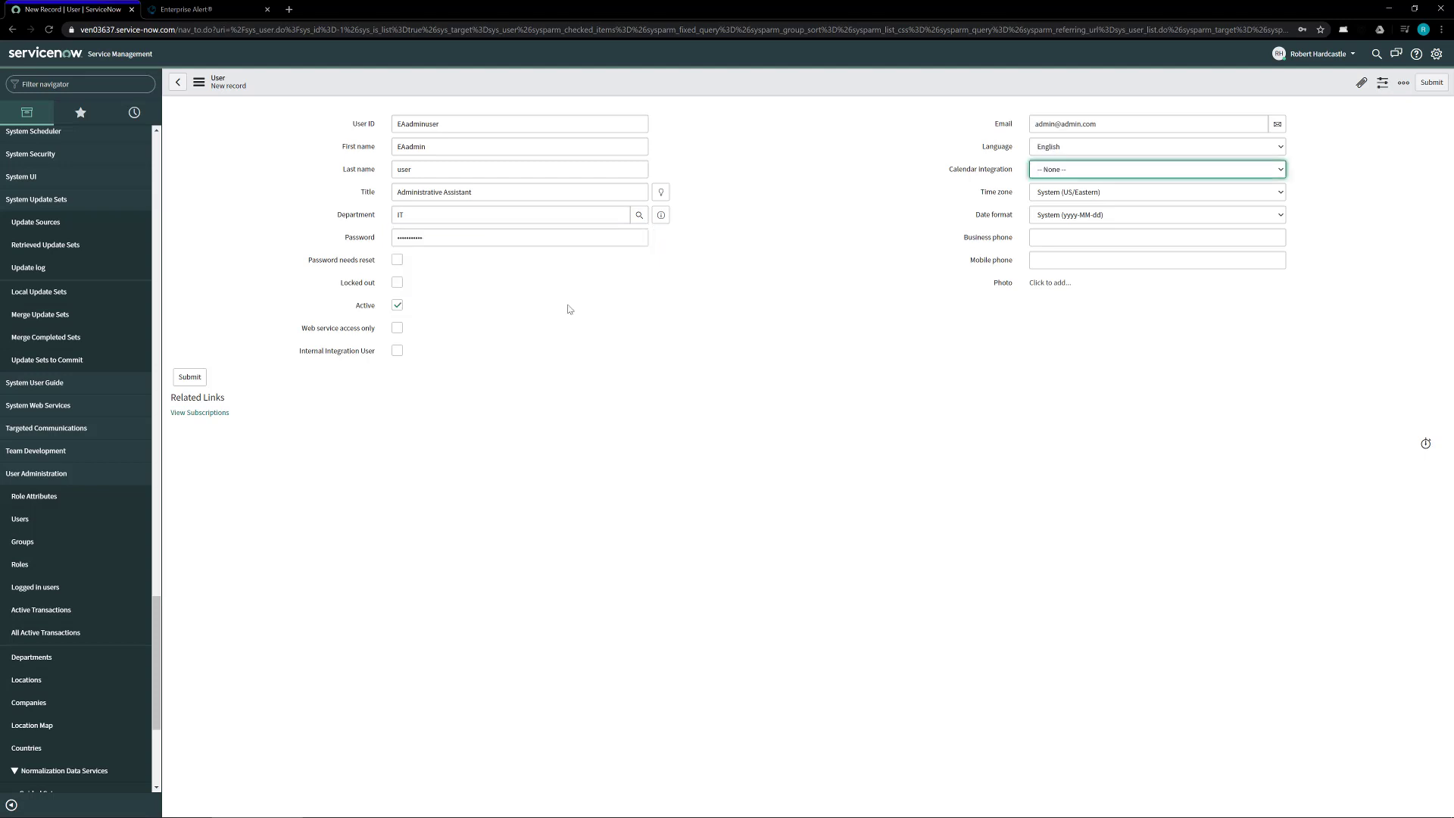
left_click(189, 376)
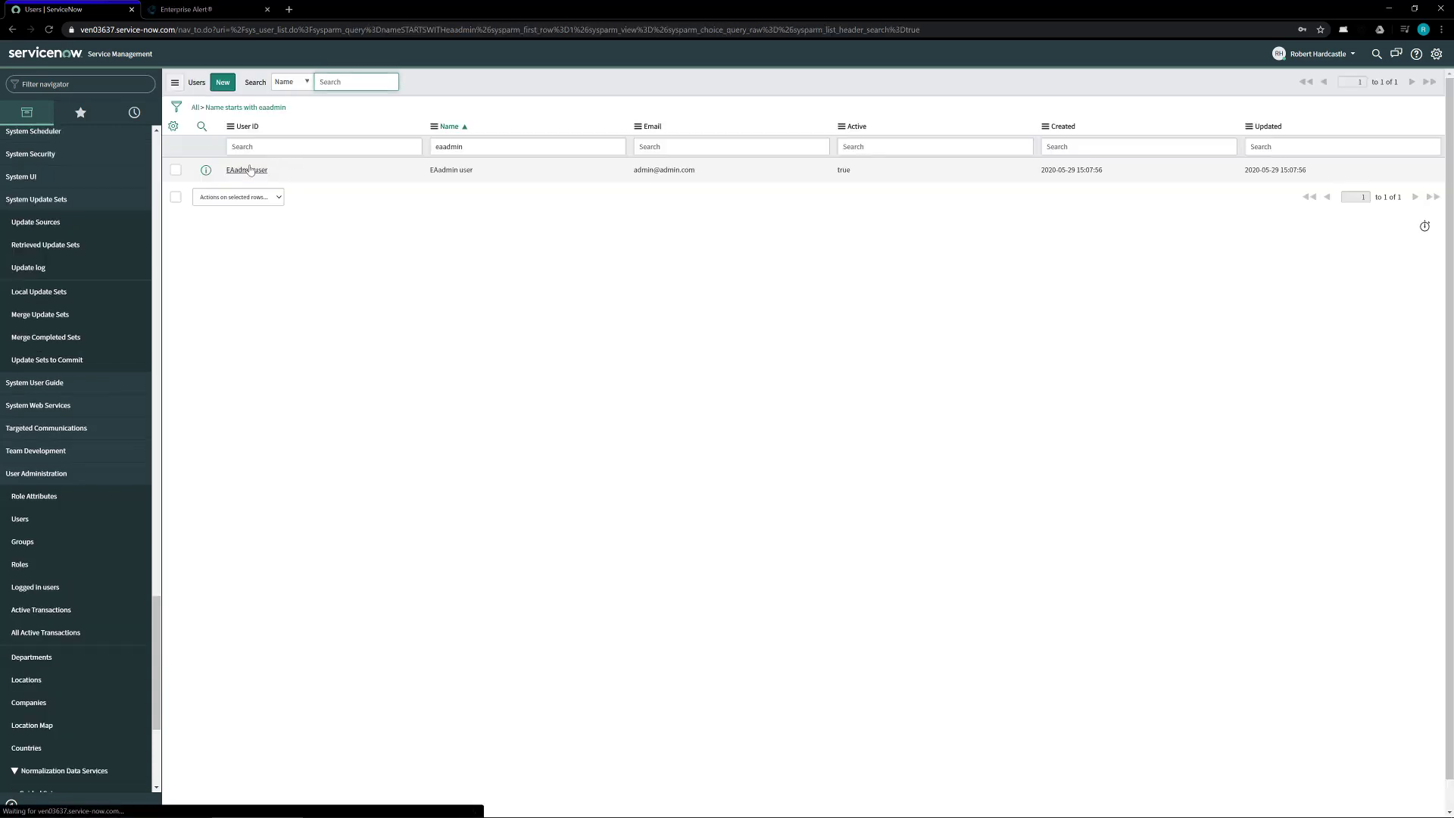
Step: Add itil, itil_admin, rest_service, template_editor, view_changer and u_enterprise_alert_new_incidents_user roles to the user and save
left_click(250, 170)
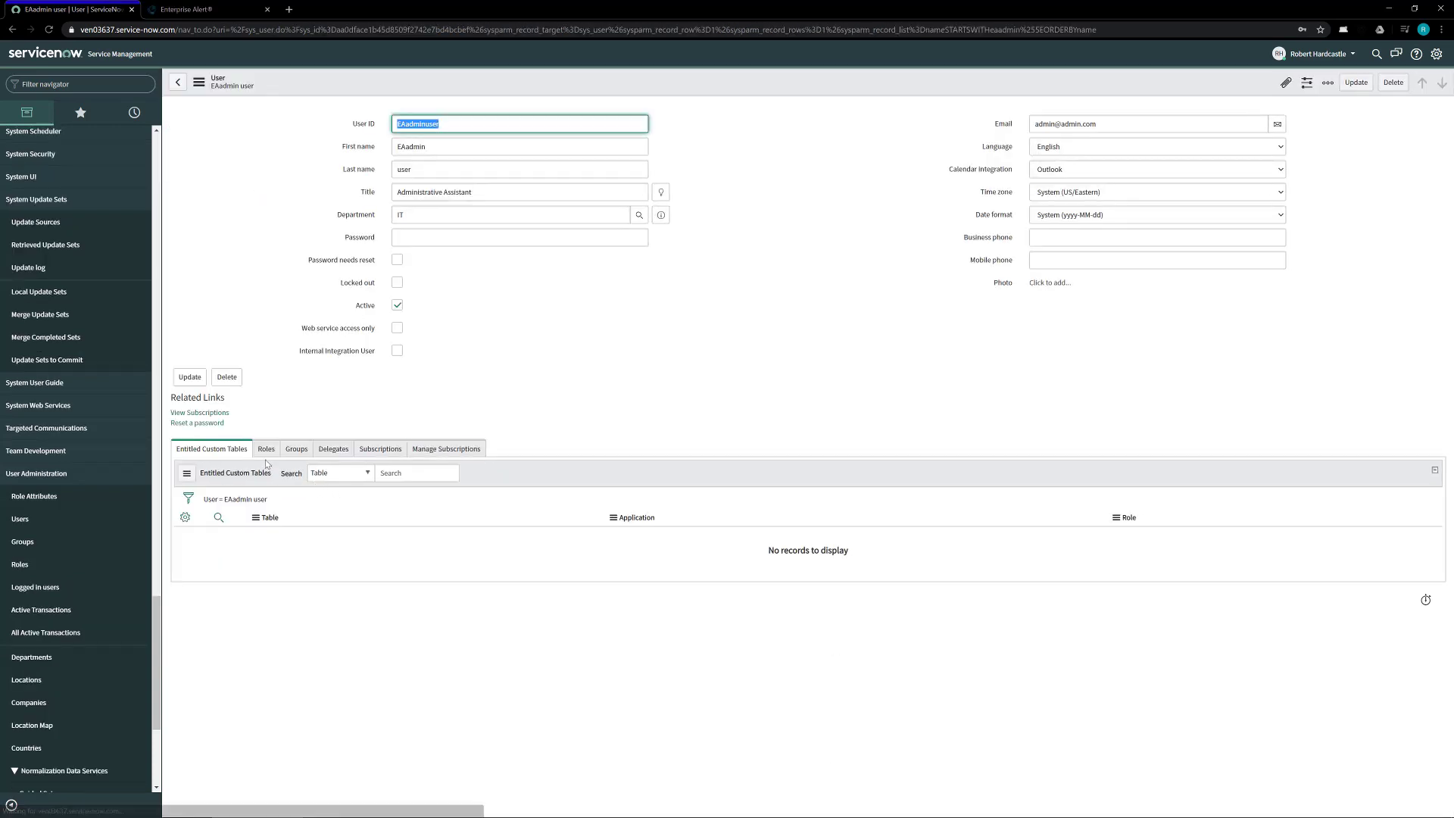
left_click(265, 449)
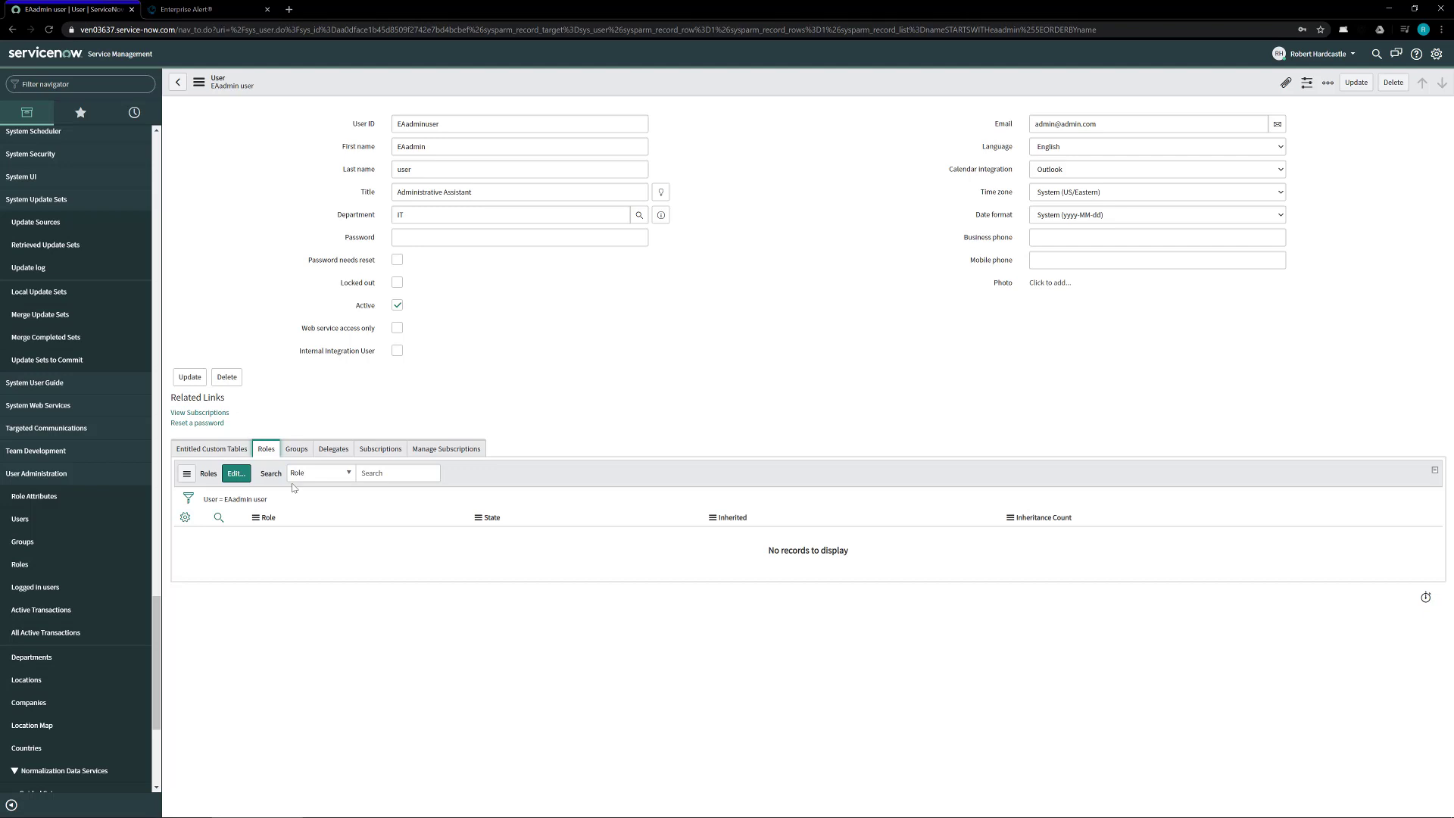
left_click(236, 473)
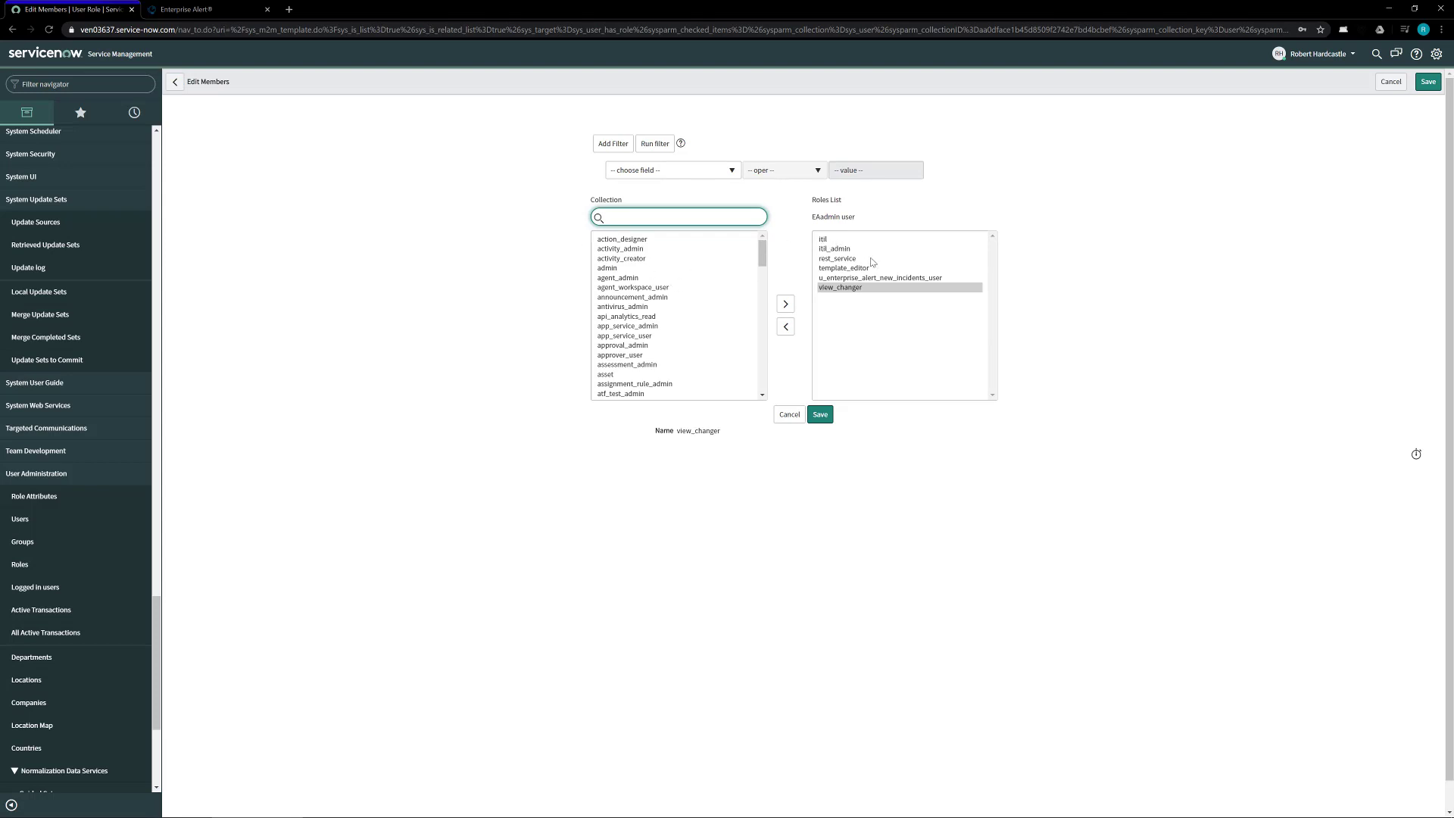
left_click(866, 303)
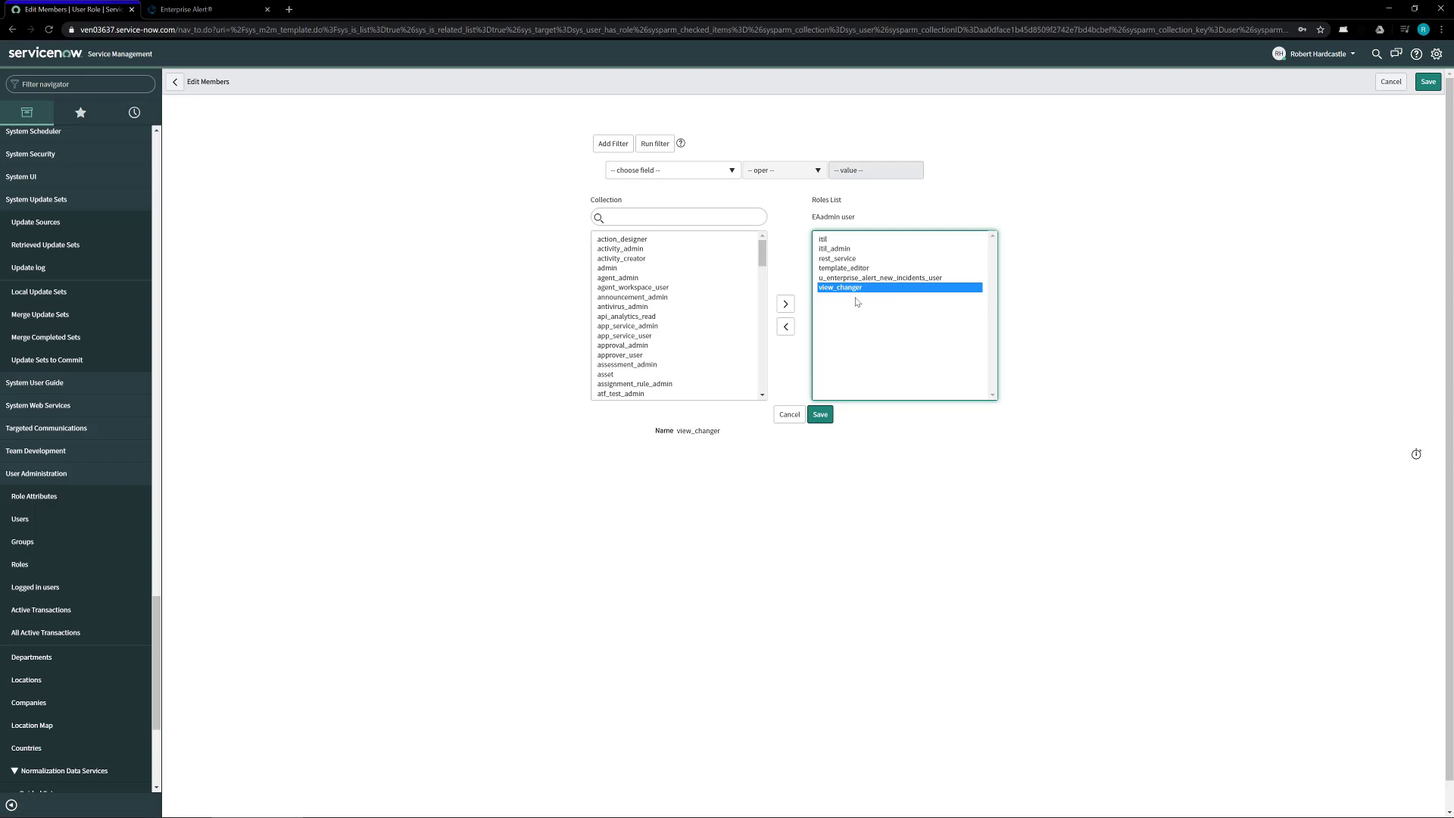
left_click(820, 415)
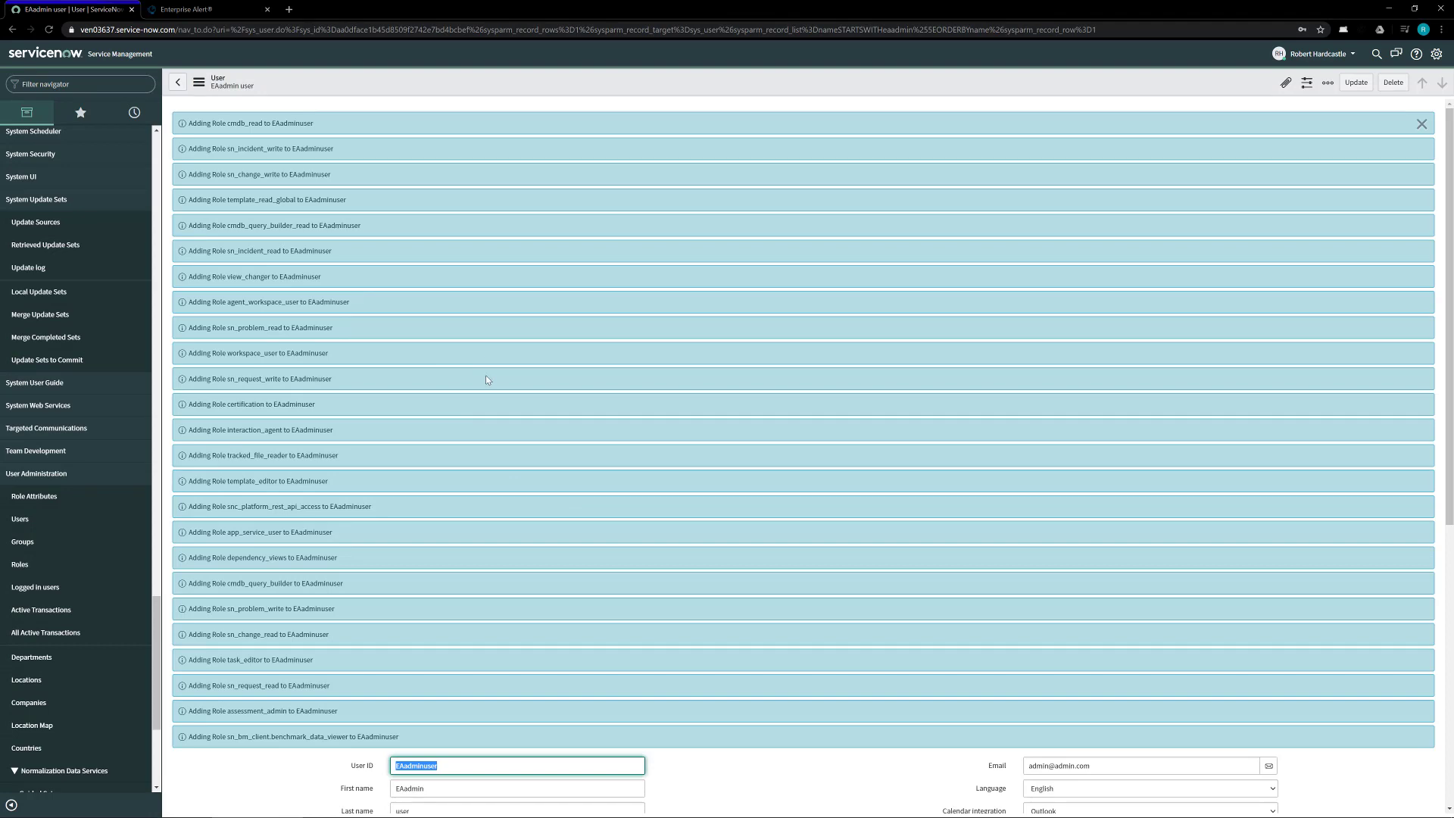
Step: Return from the saved user record to Enterprise Alert's New Source form
scroll(486, 379, "down", 2)
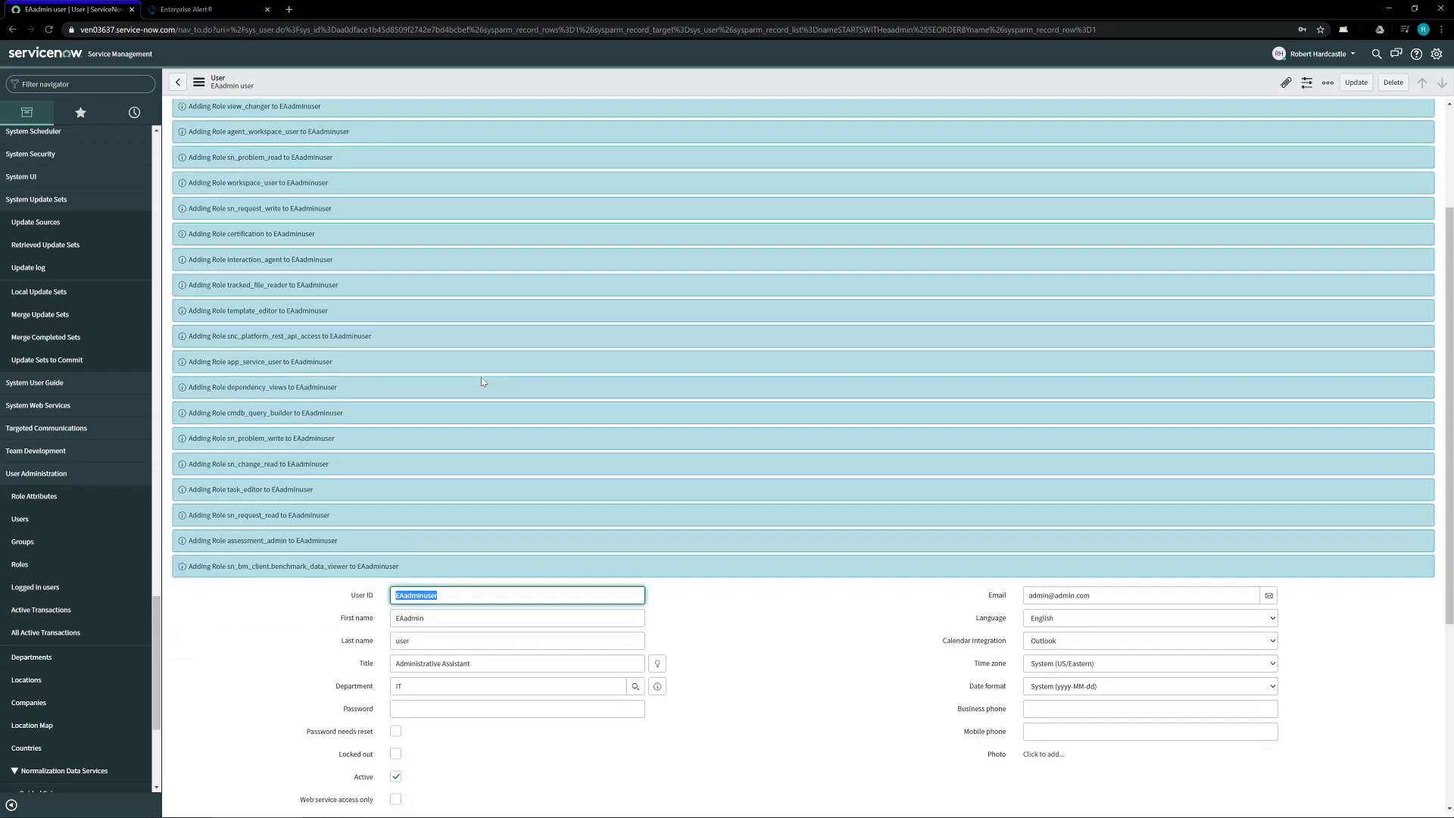
scroll(483, 381, "down", 2)
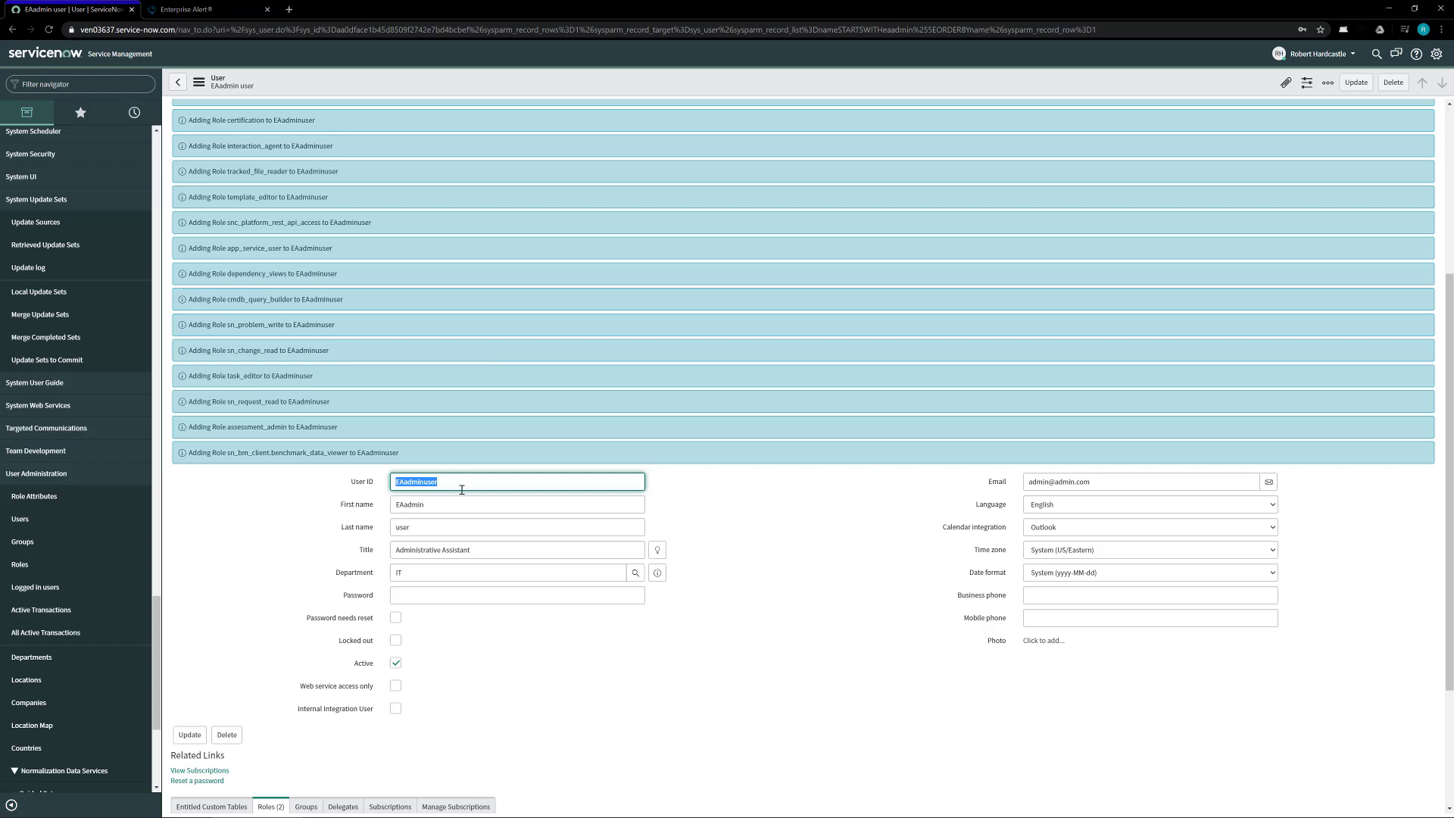
left_click(212, 8)
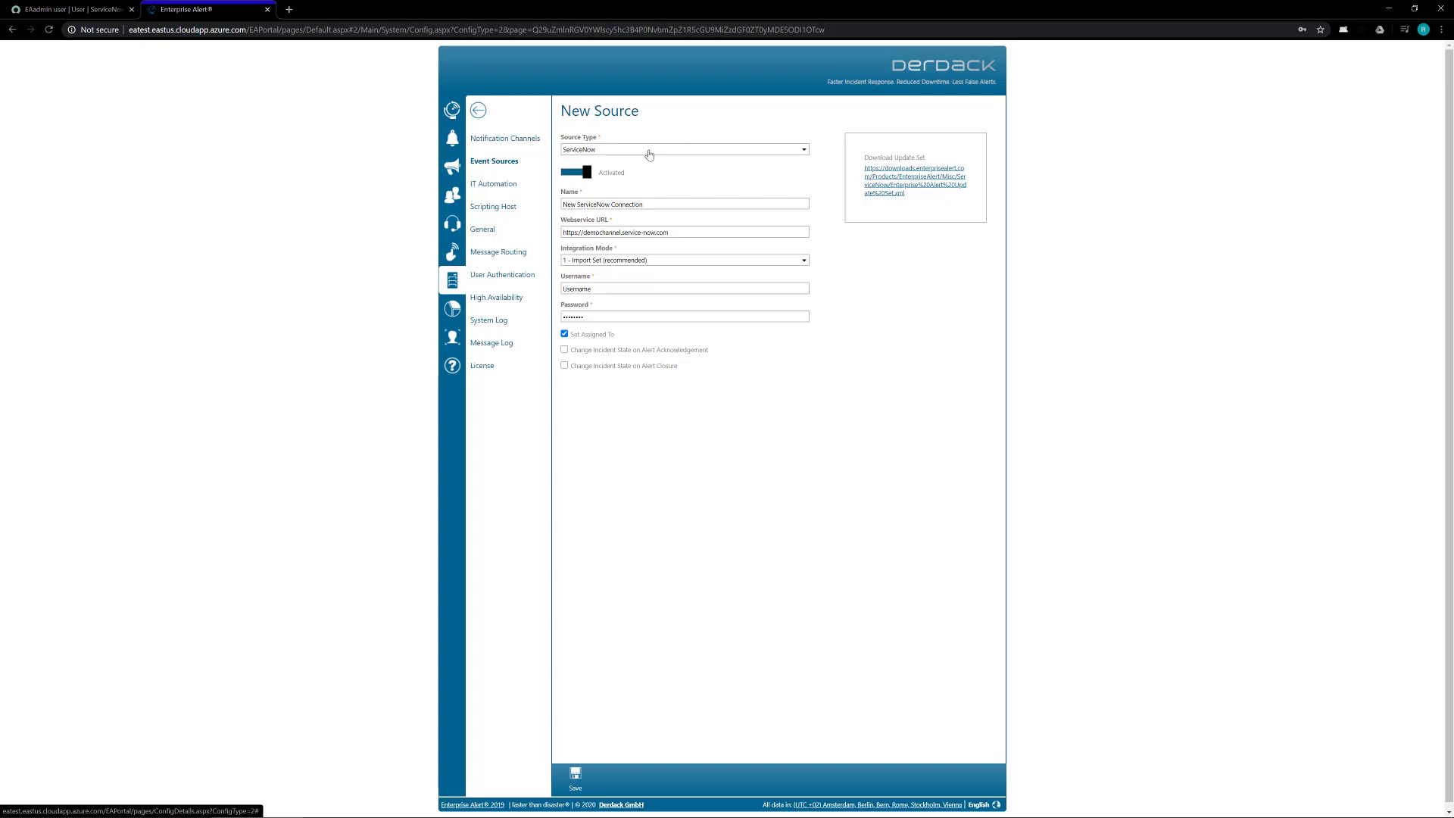
double_click(640, 206)
type("Connection")
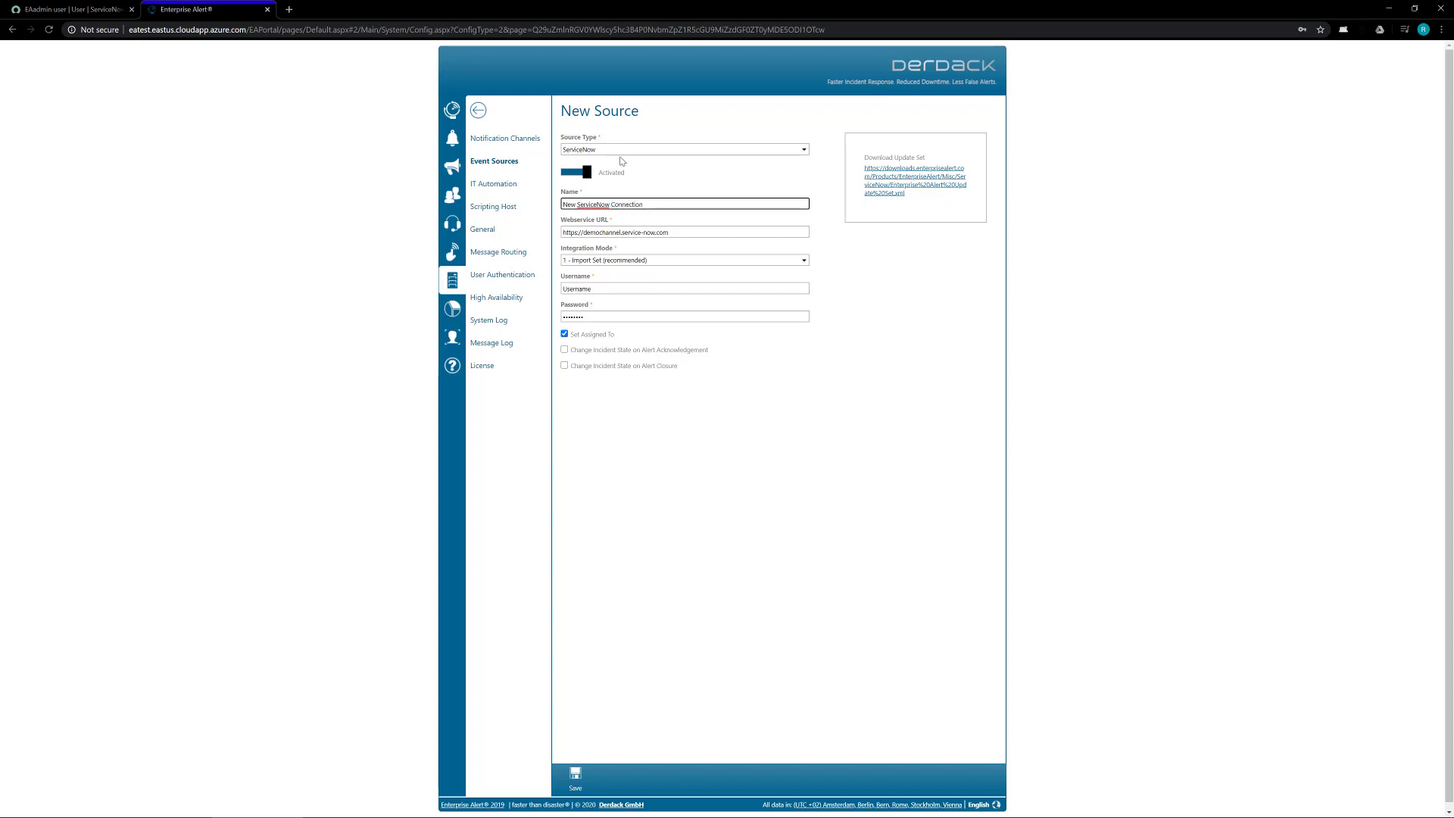
triple_click(672, 199)
left_click(680, 232)
key("ctrl+a")
type("https://ven03637.service-now.com")
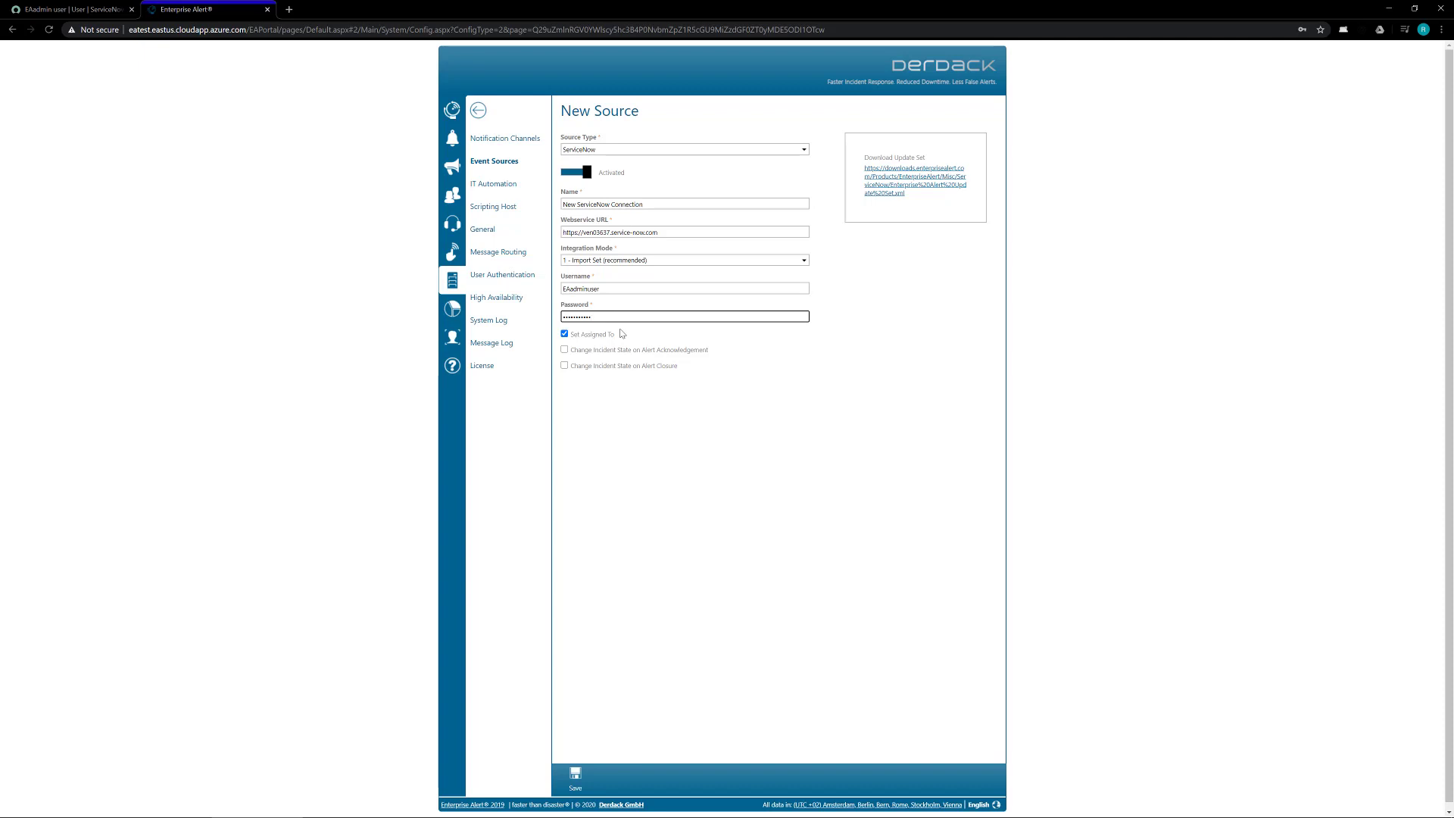
Step: Uncheck Set Assigned To and enable Change Incident State on Alert Acknowledgement
left_click(621, 334)
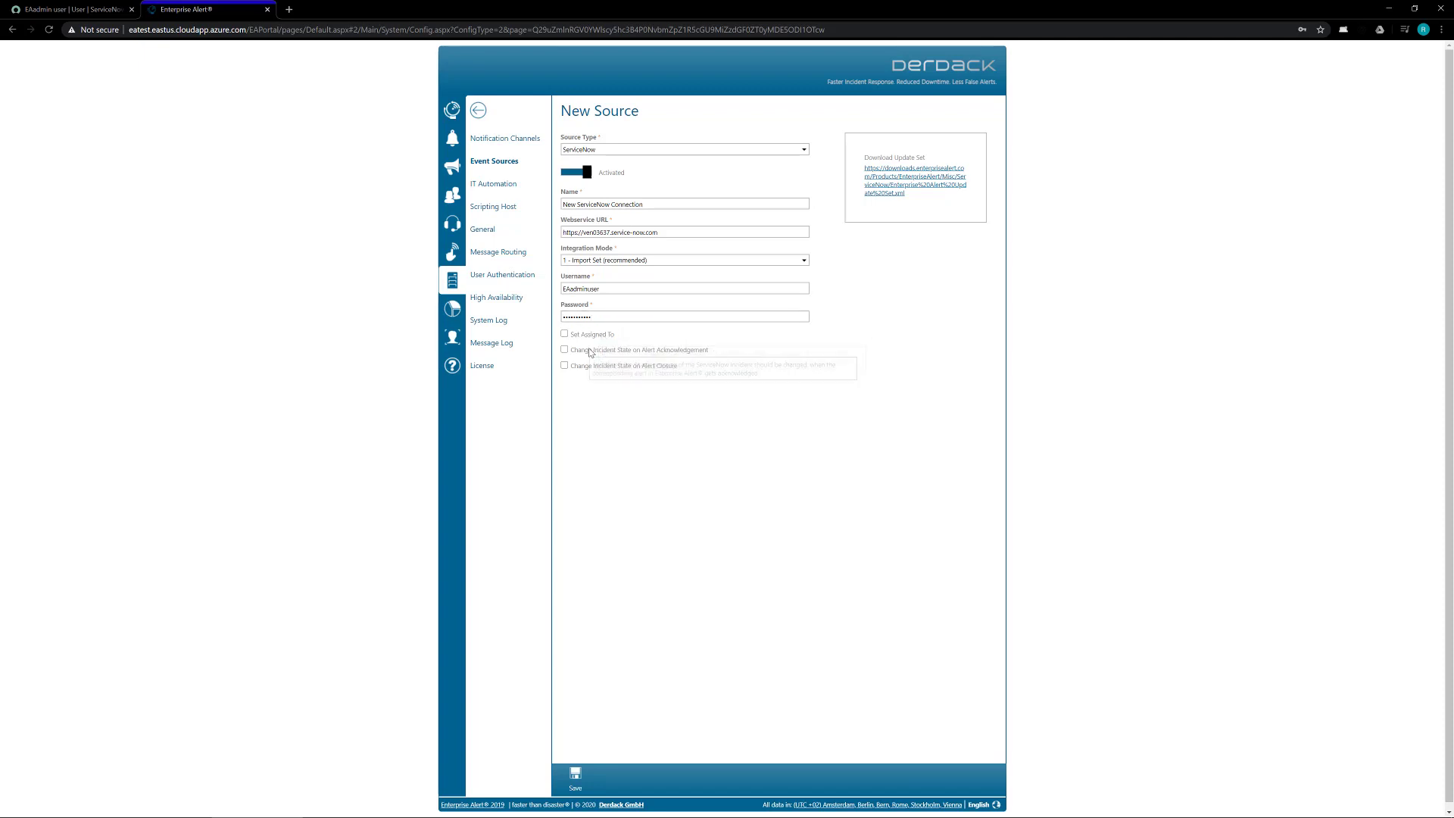
left_click(573, 336)
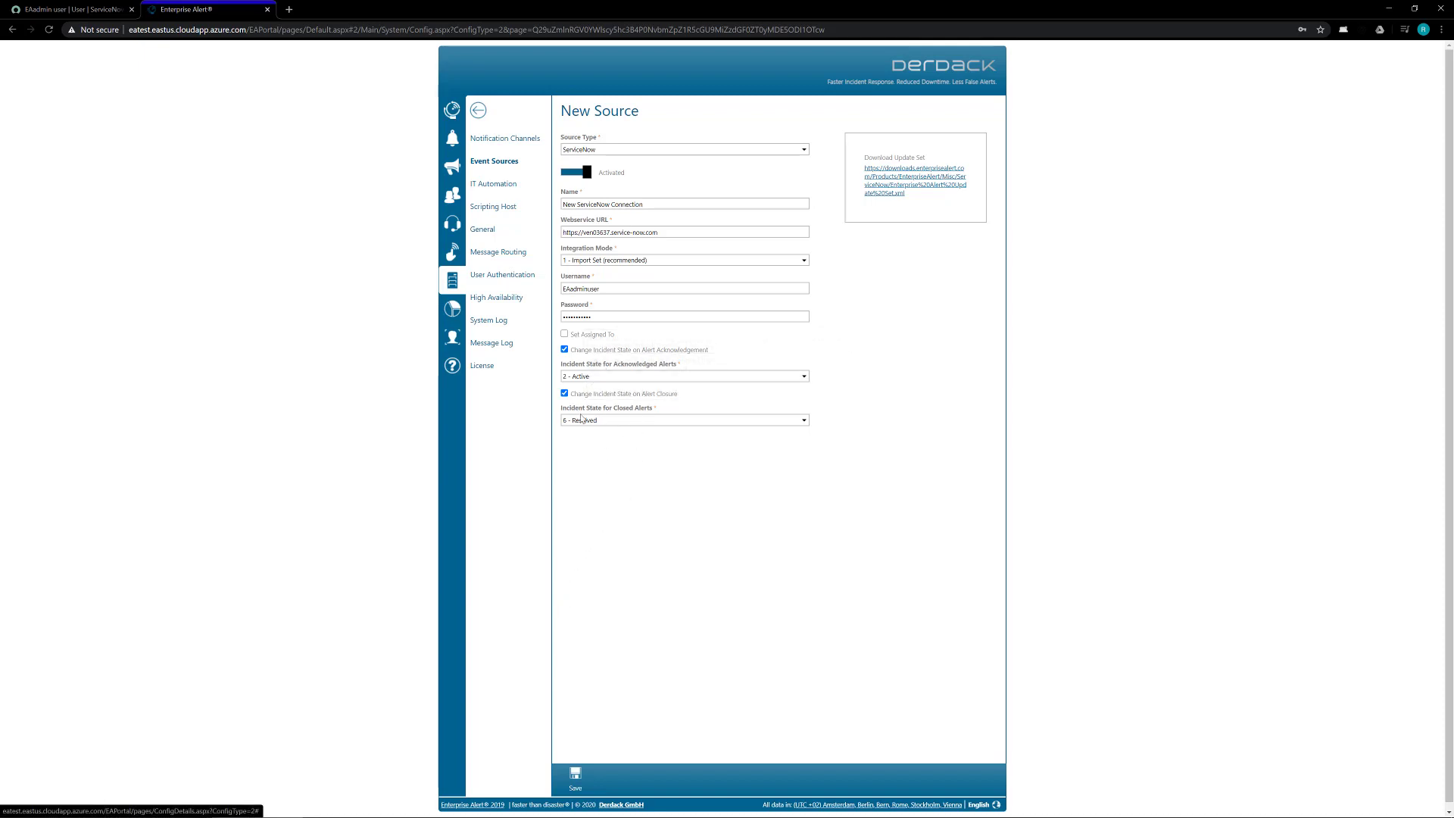
Step: Save the New ServiceNow Connection and go back to the Event Sources list
left_click(574, 773)
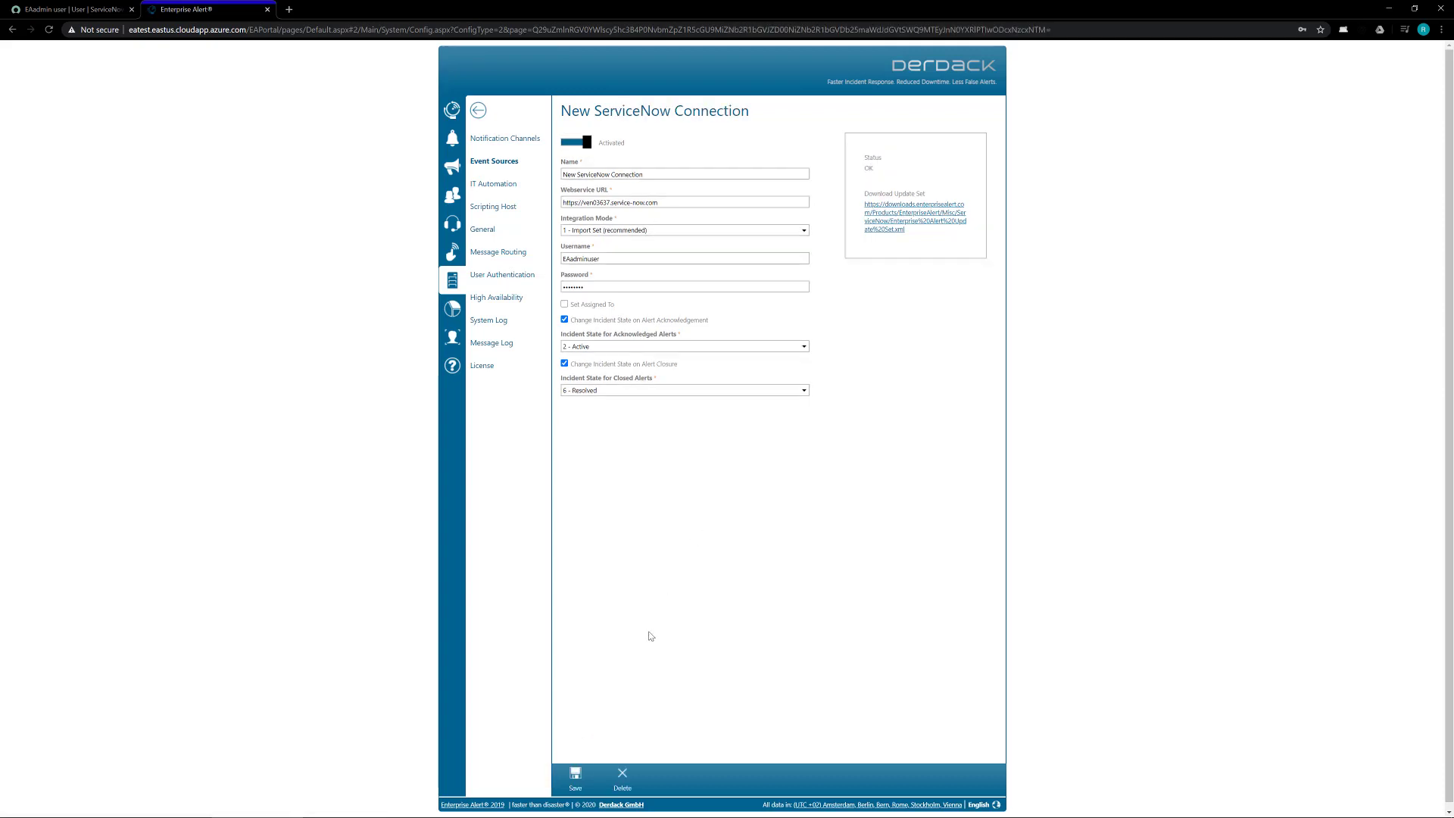
left_click(586, 785)
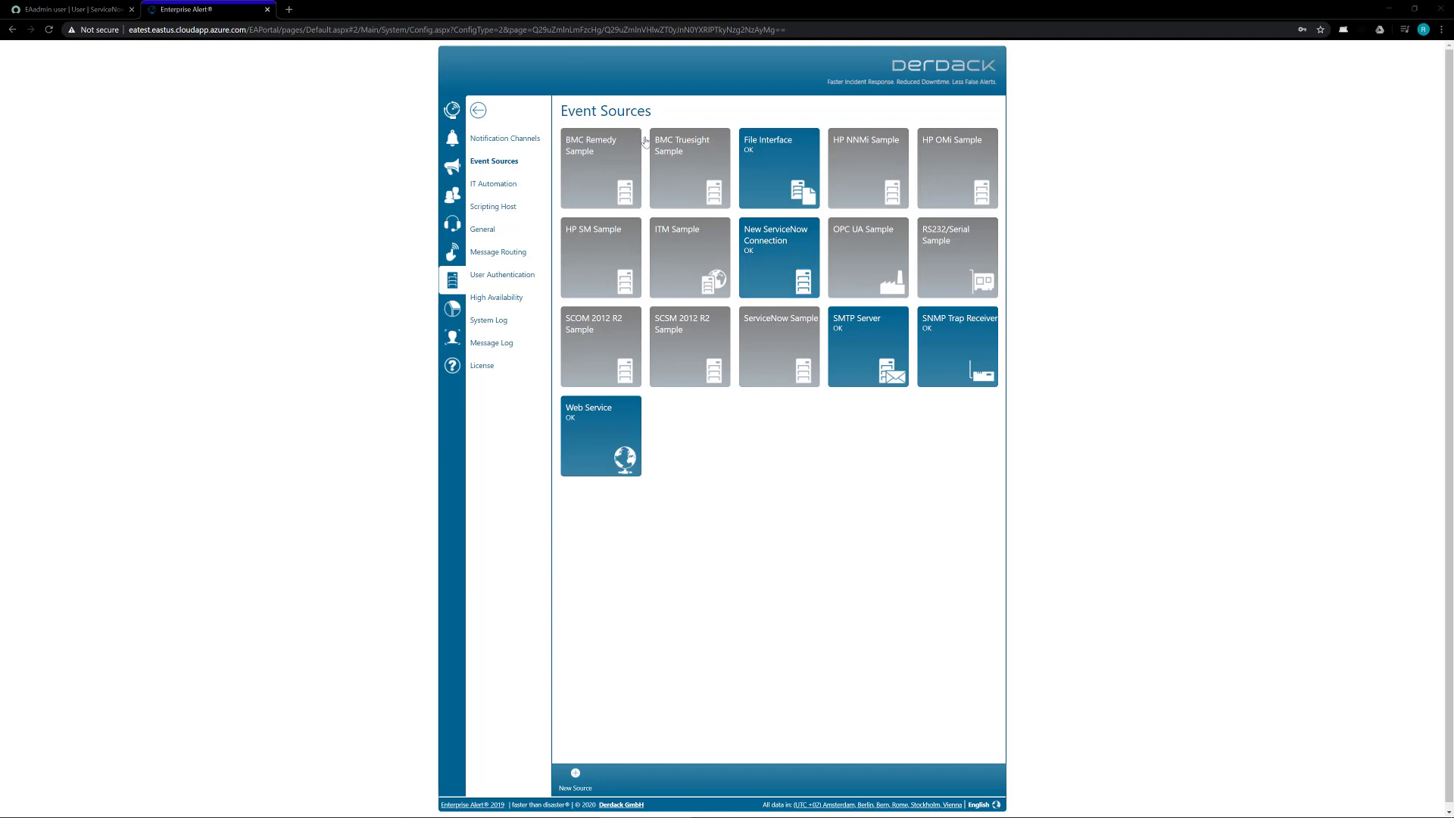
Step: Check the ServiceNow incident list for INC0010030, then return to the Enterprise Alert tab
left_click(89, 9)
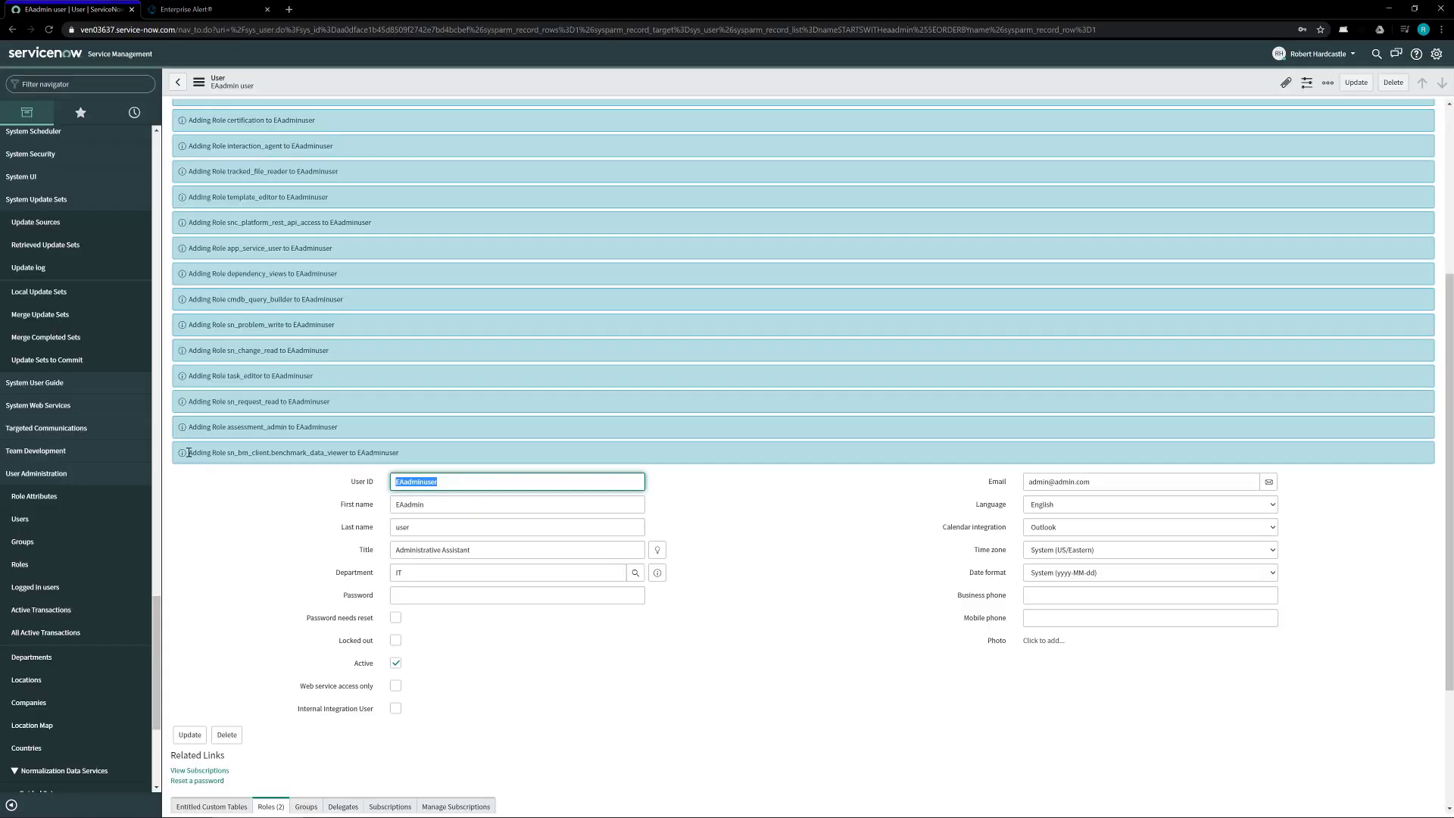
scroll(62, 440, "up", 1)
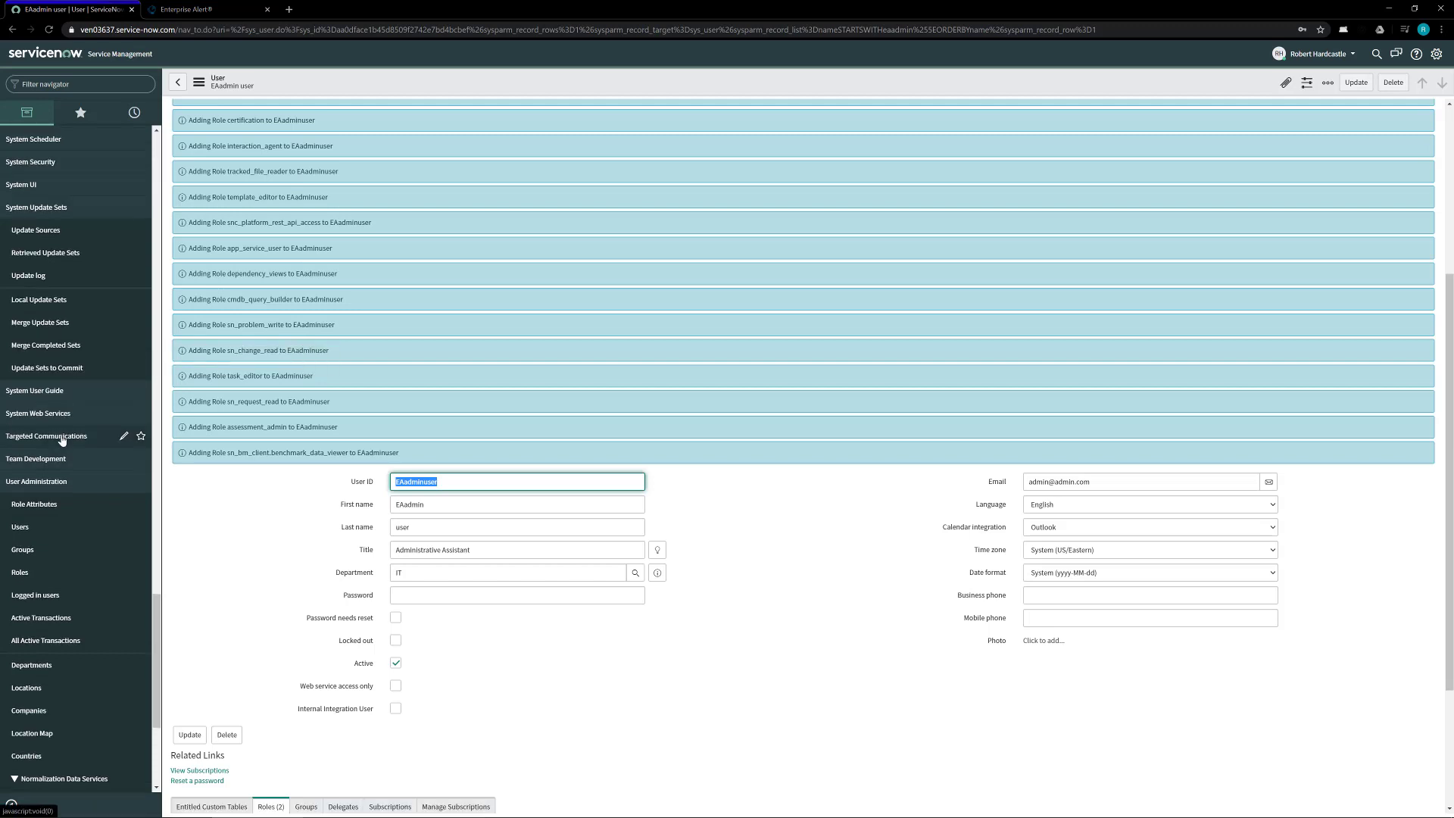
scroll(62, 440, "up", 5)
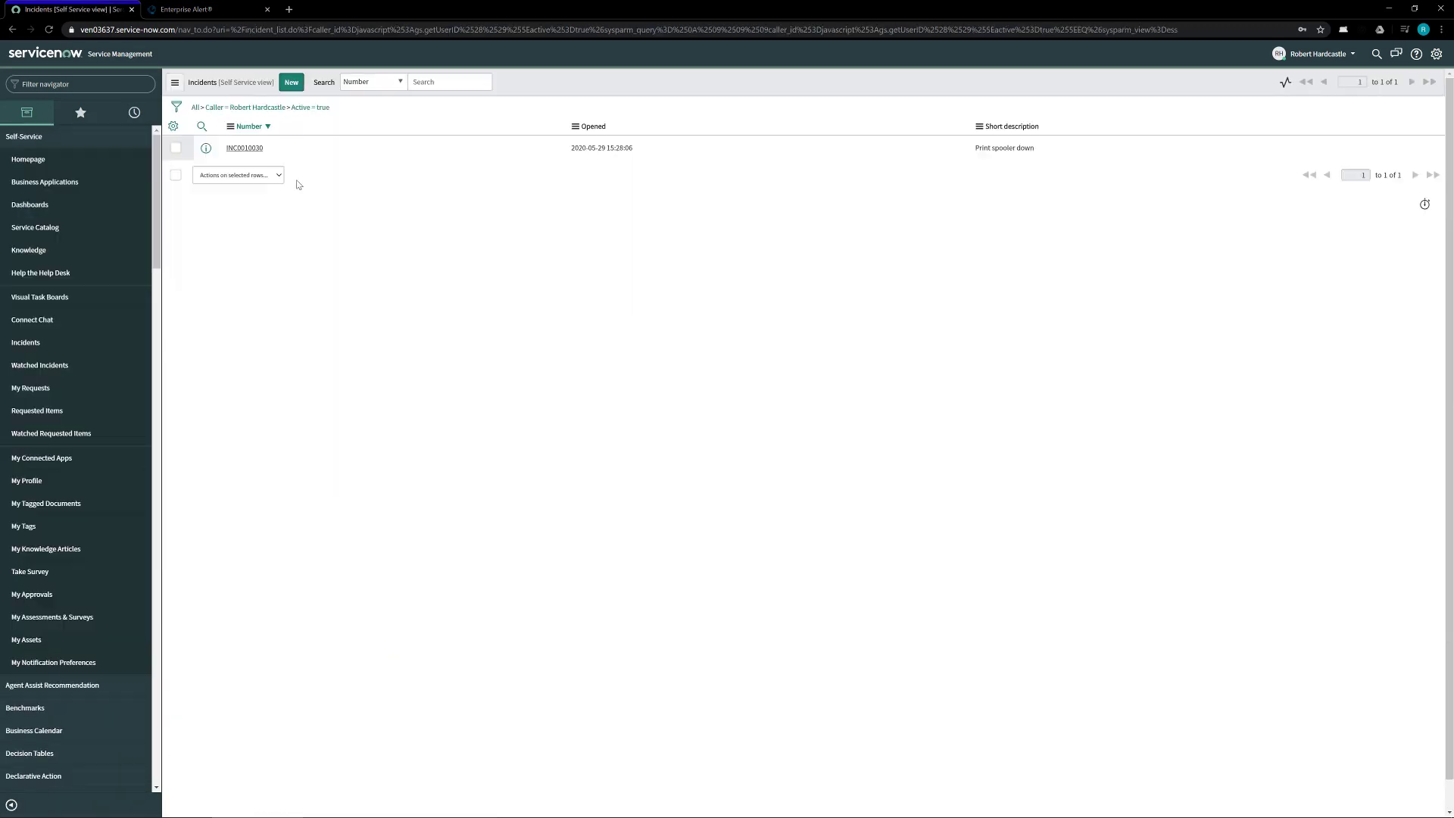
left_click(203, 12)
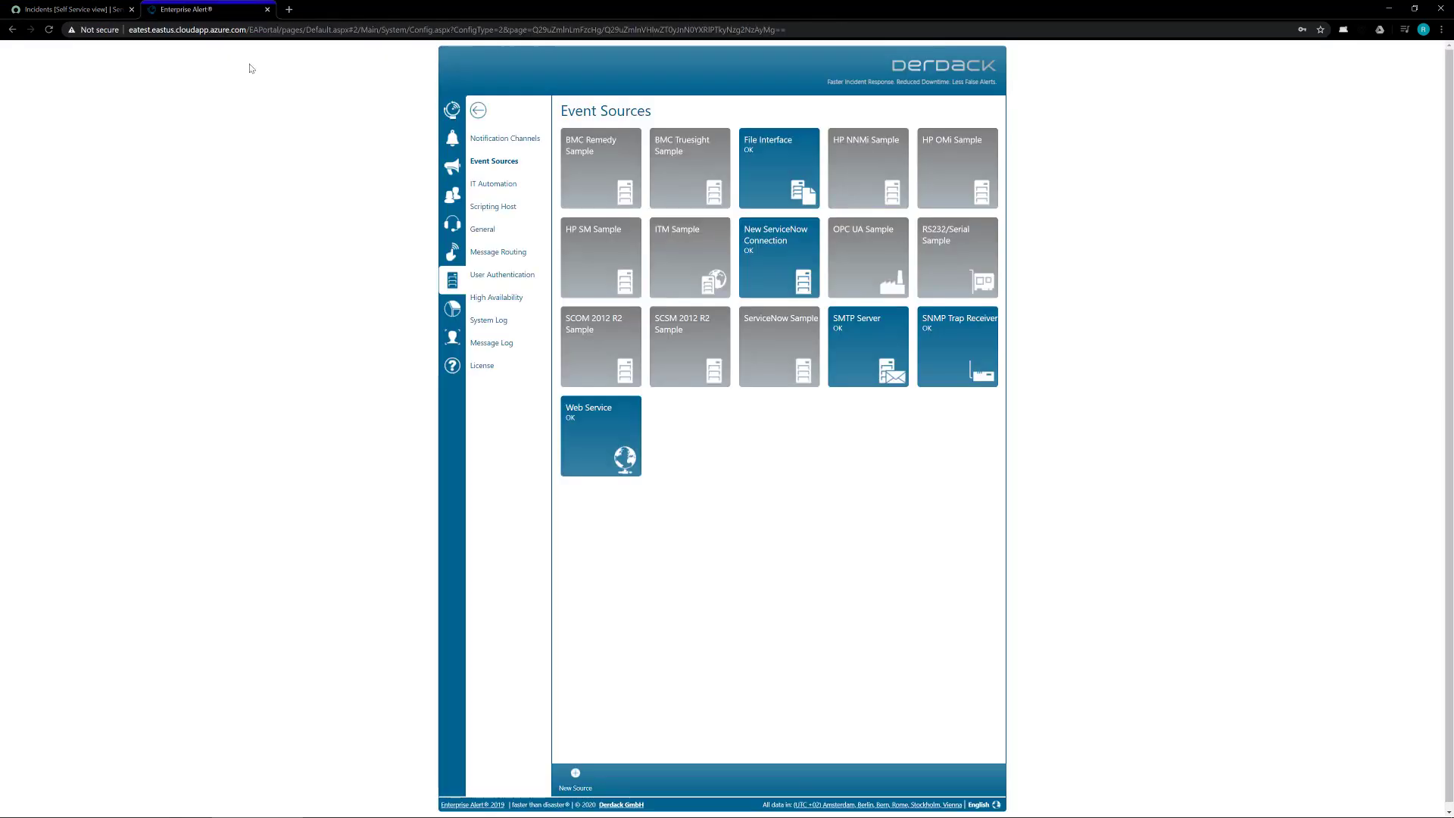
Step: Create an alert policy from the ServiceNow event under Home > Alerts > Incoming Events
left_click(452, 110)
left_click(479, 141)
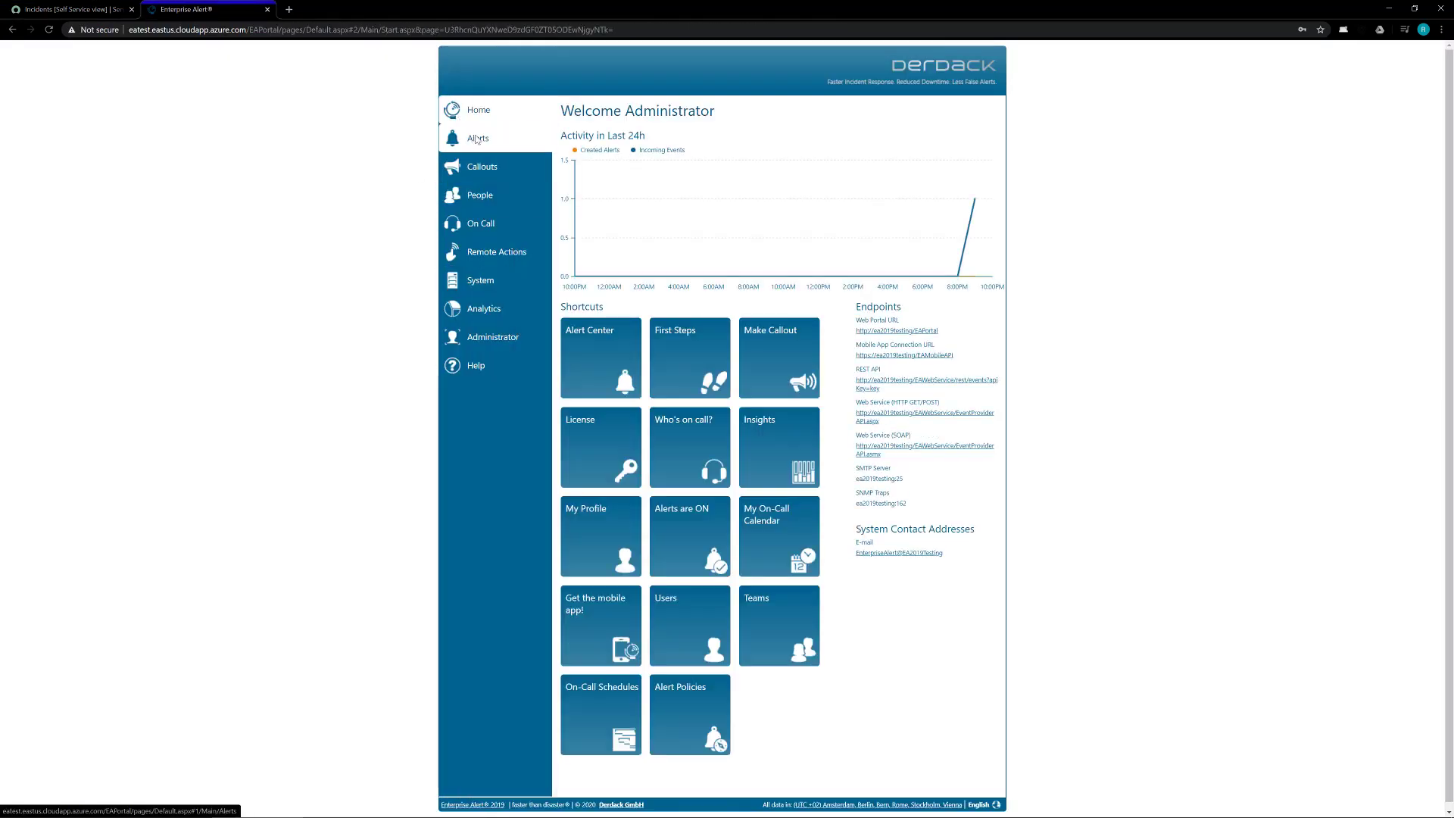
left_click(778, 196)
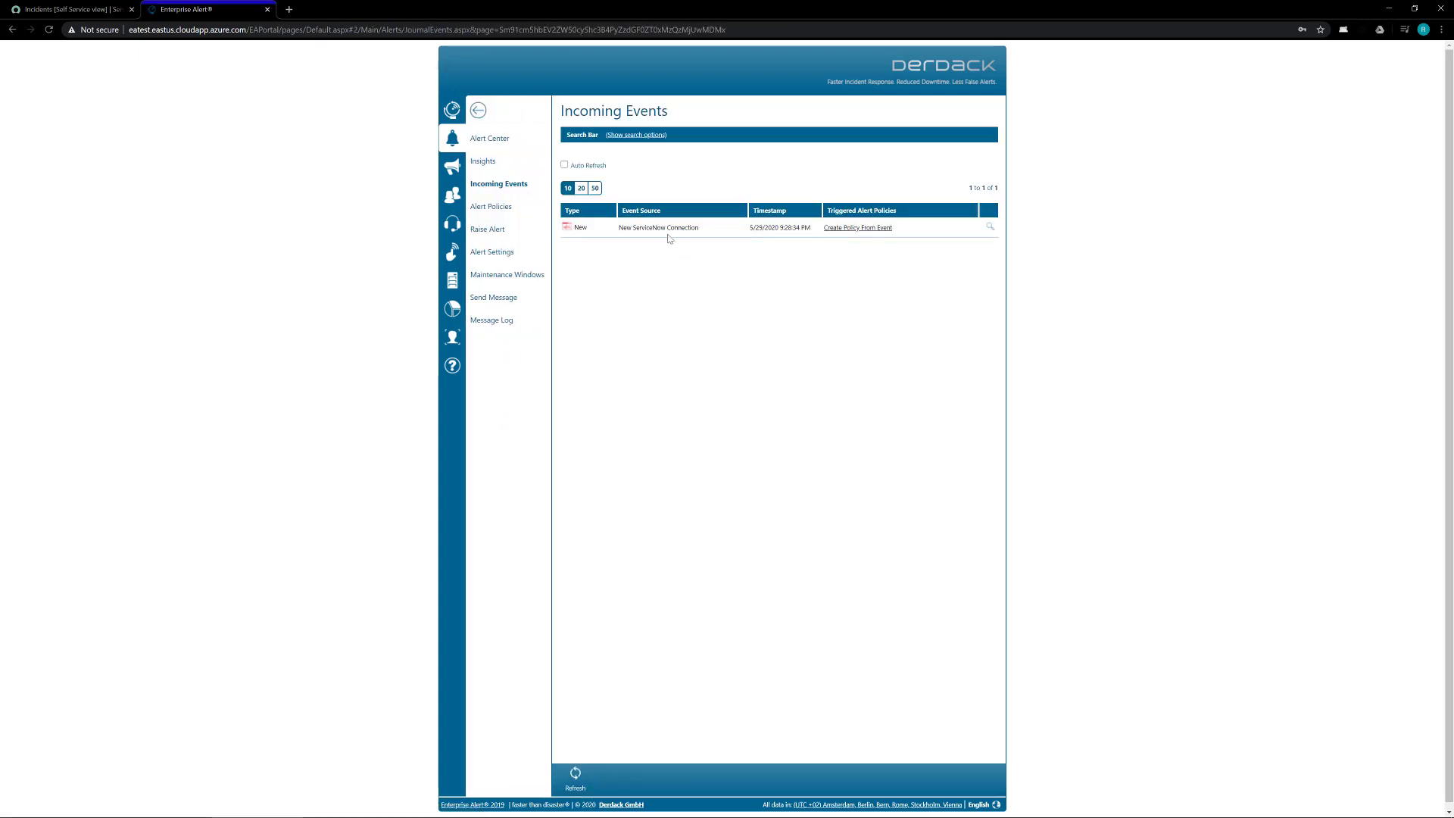
left_click(862, 231)
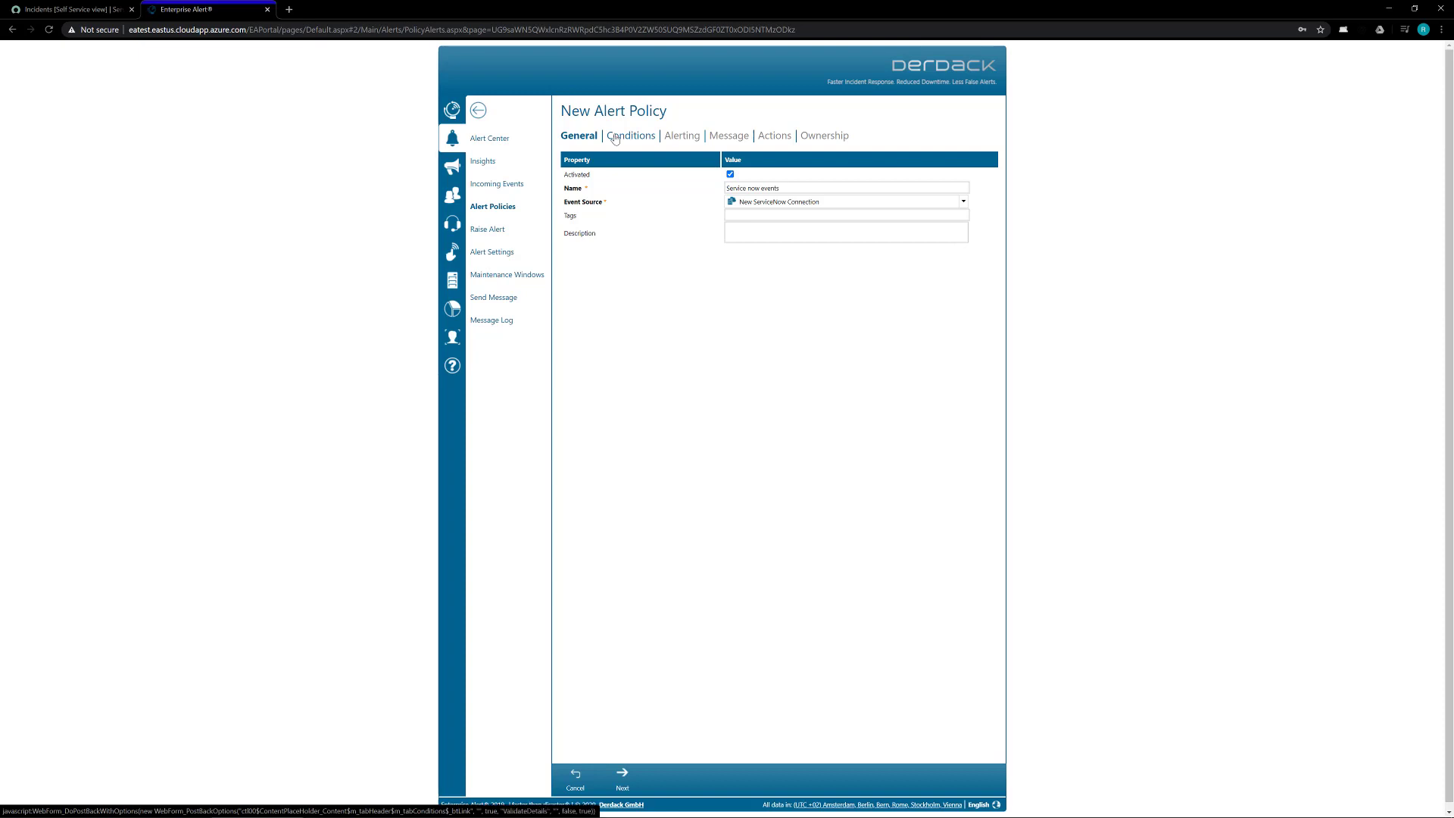
Step: Make the policy alert the Administrator user through the E-mail channel
left_click(615, 139)
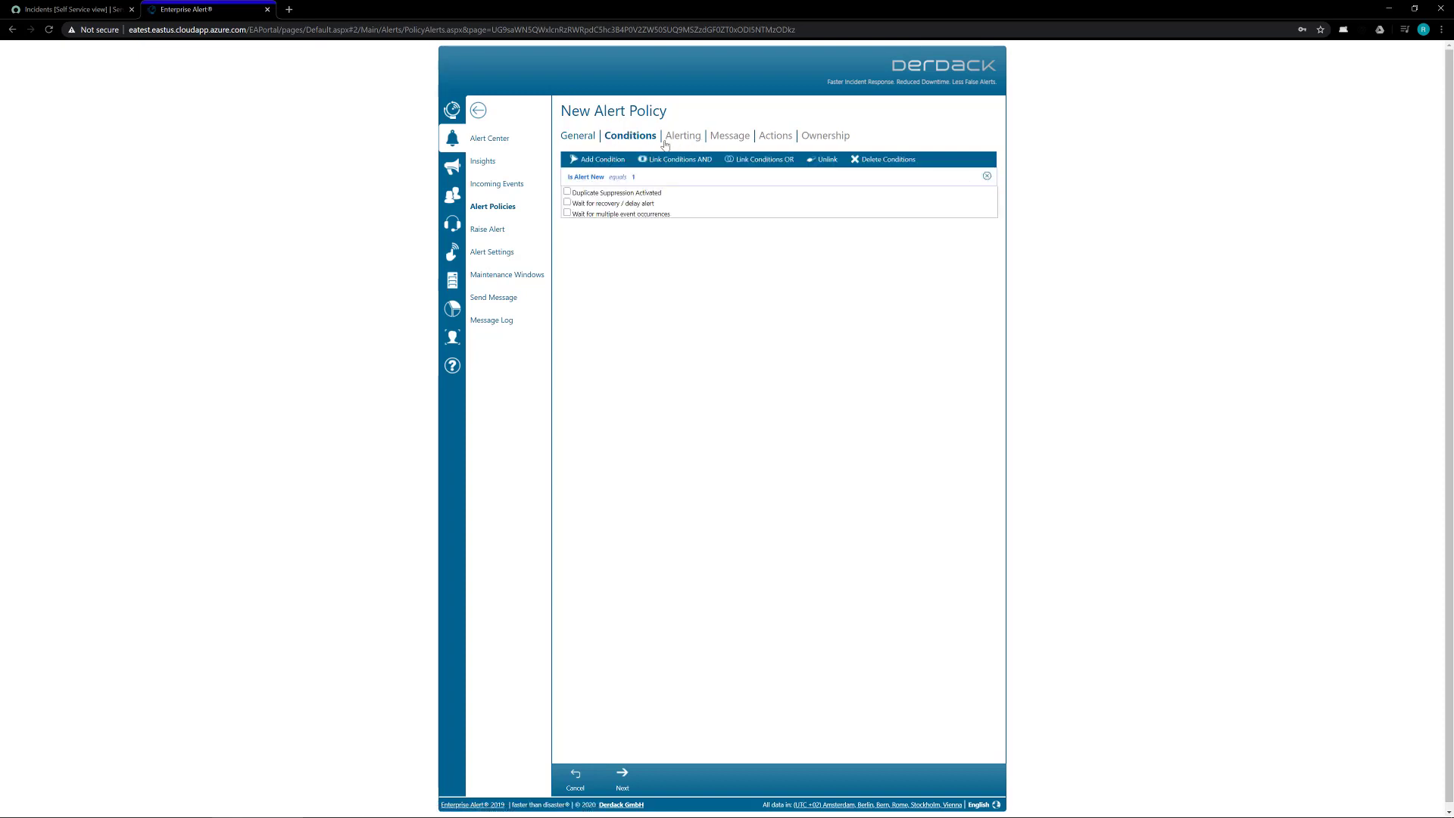
left_click(614, 776)
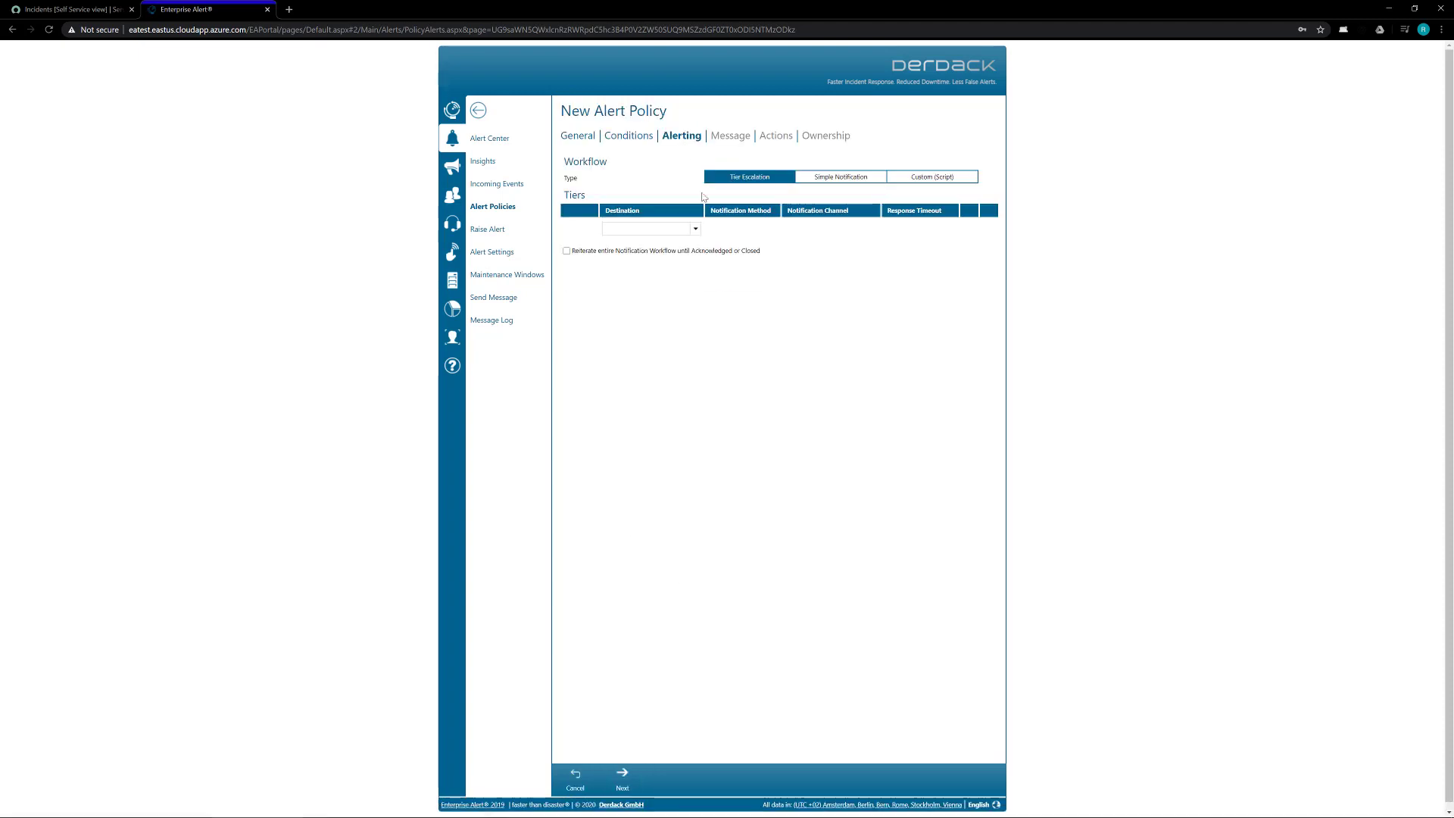
left_click(695, 228)
left_click(623, 240)
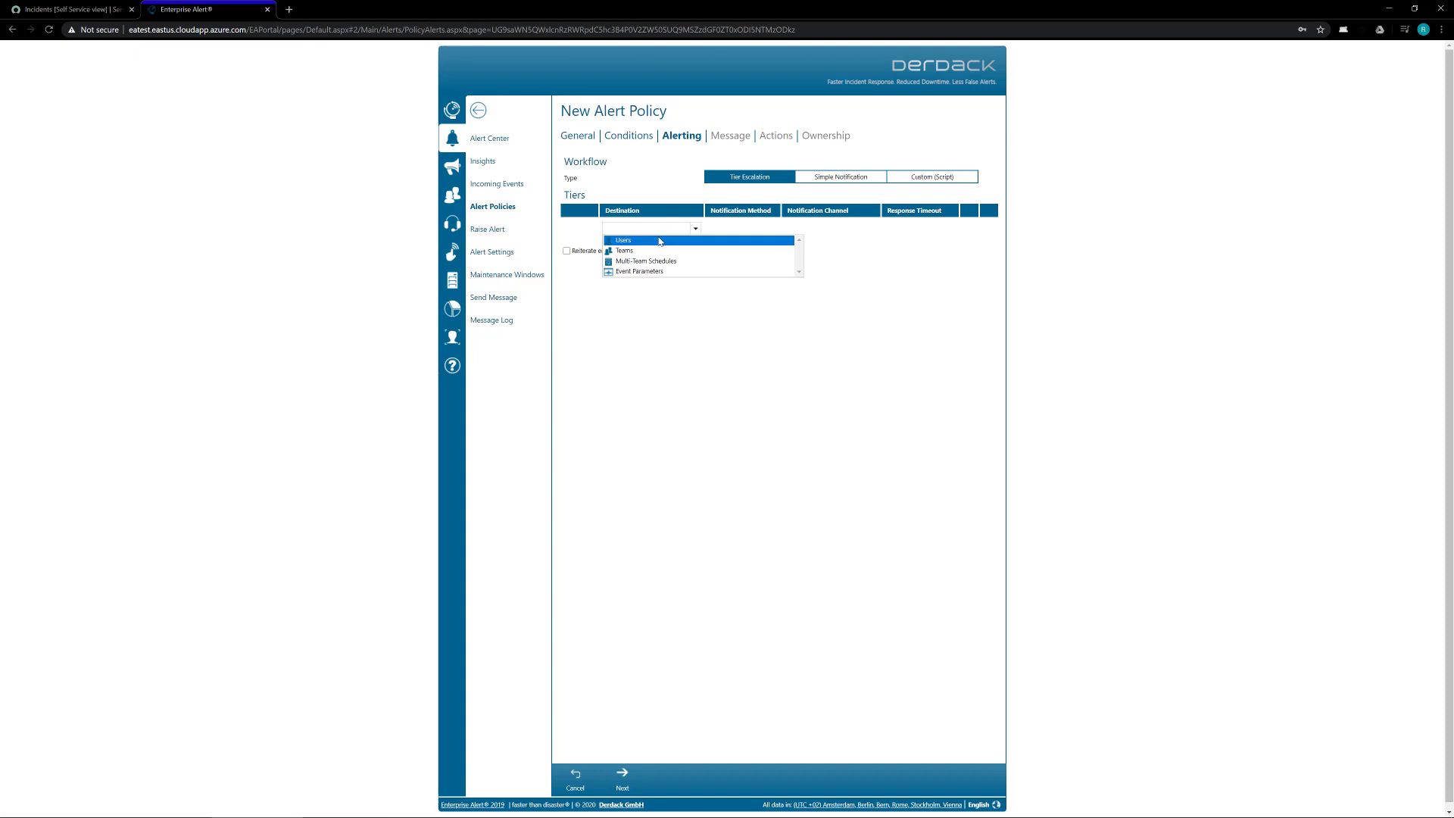
left_click(632, 251)
left_click(829, 303)
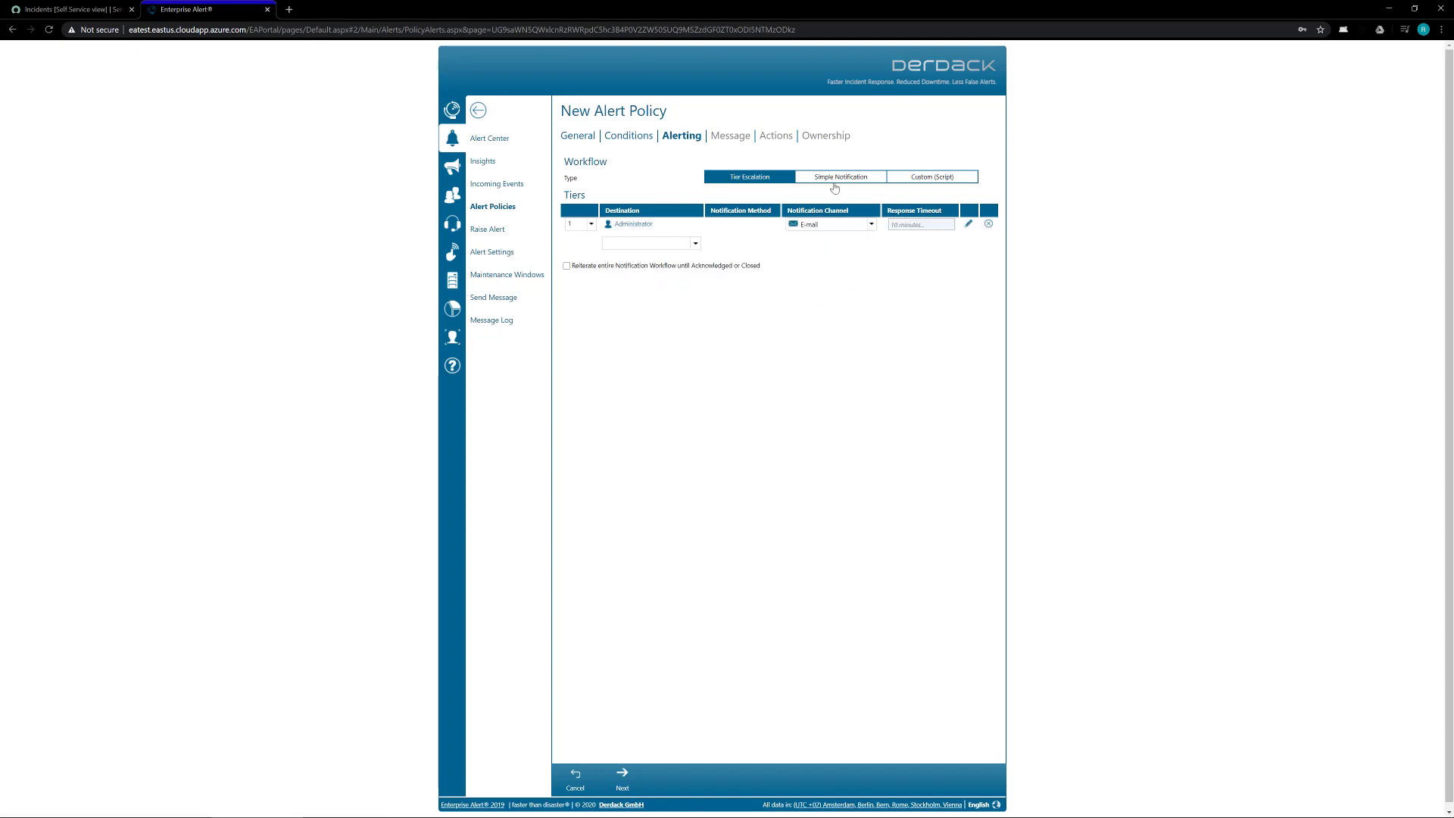
Step: Review the 'Service now Alert' message settings and save and close the policy
left_click(622, 775)
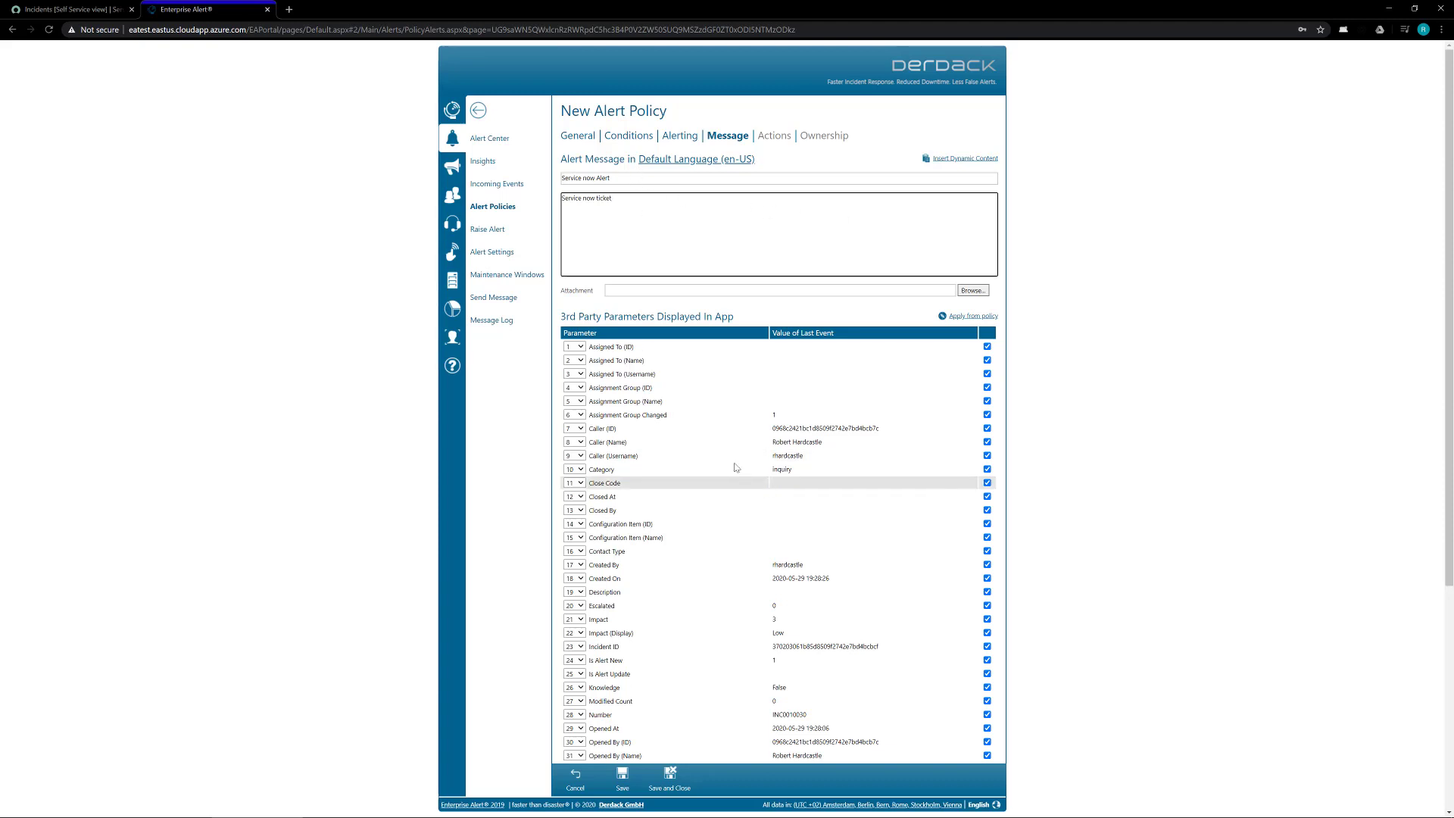
scroll(729, 353, "down", 5)
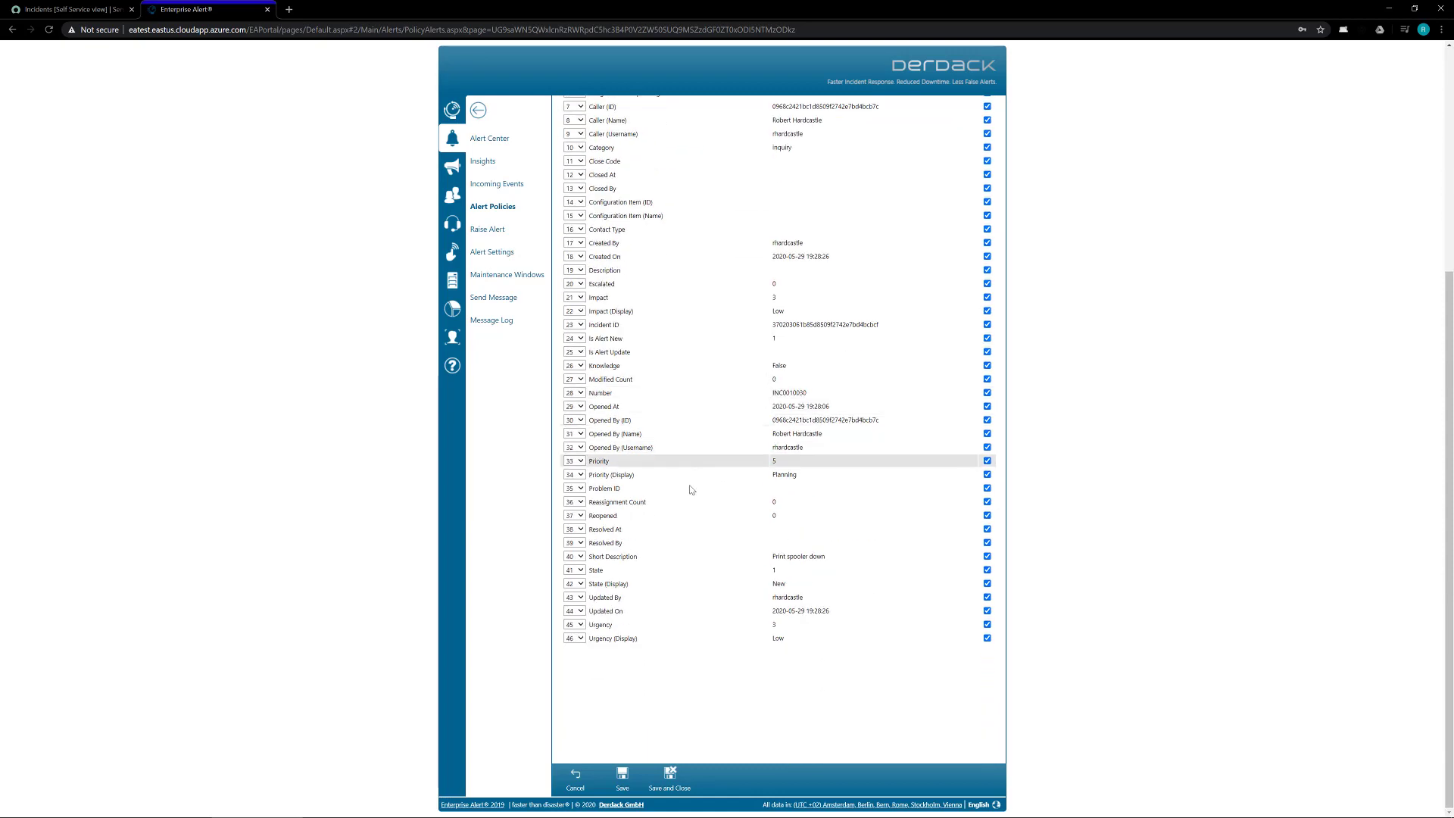
scroll(676, 562, "up", 5)
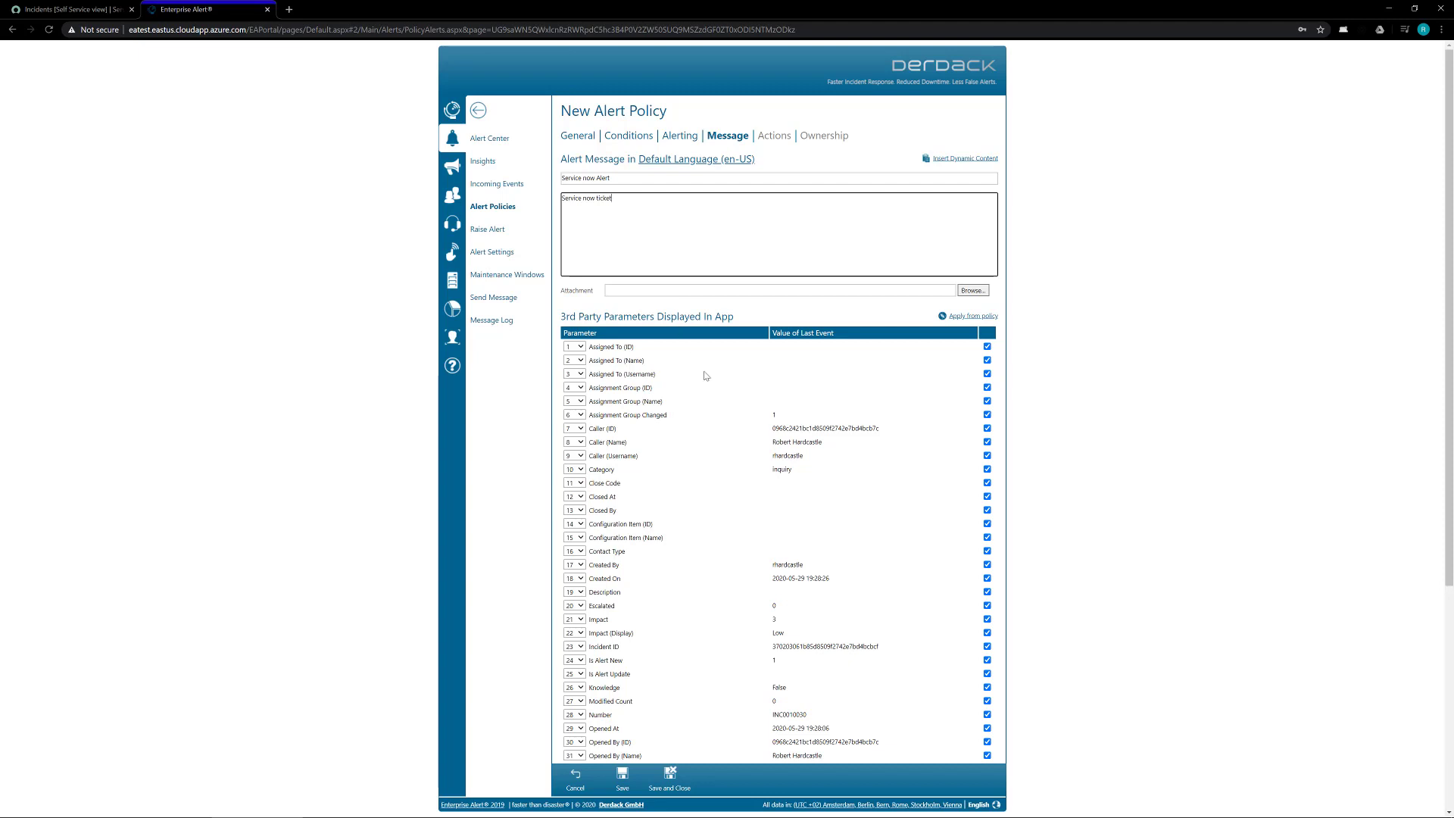
scroll(726, 522, "down", 2)
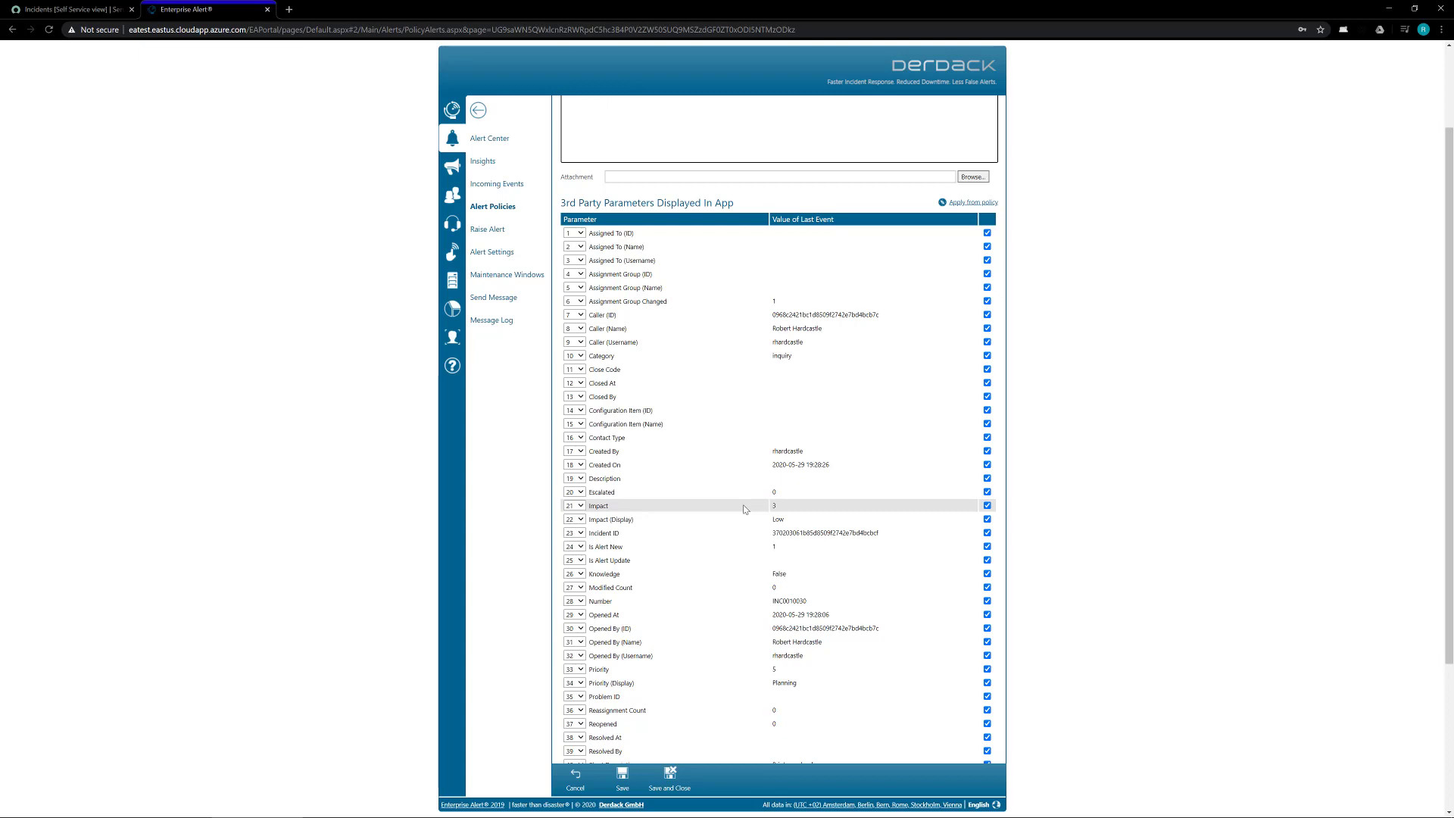
scroll(759, 606, "up", 2)
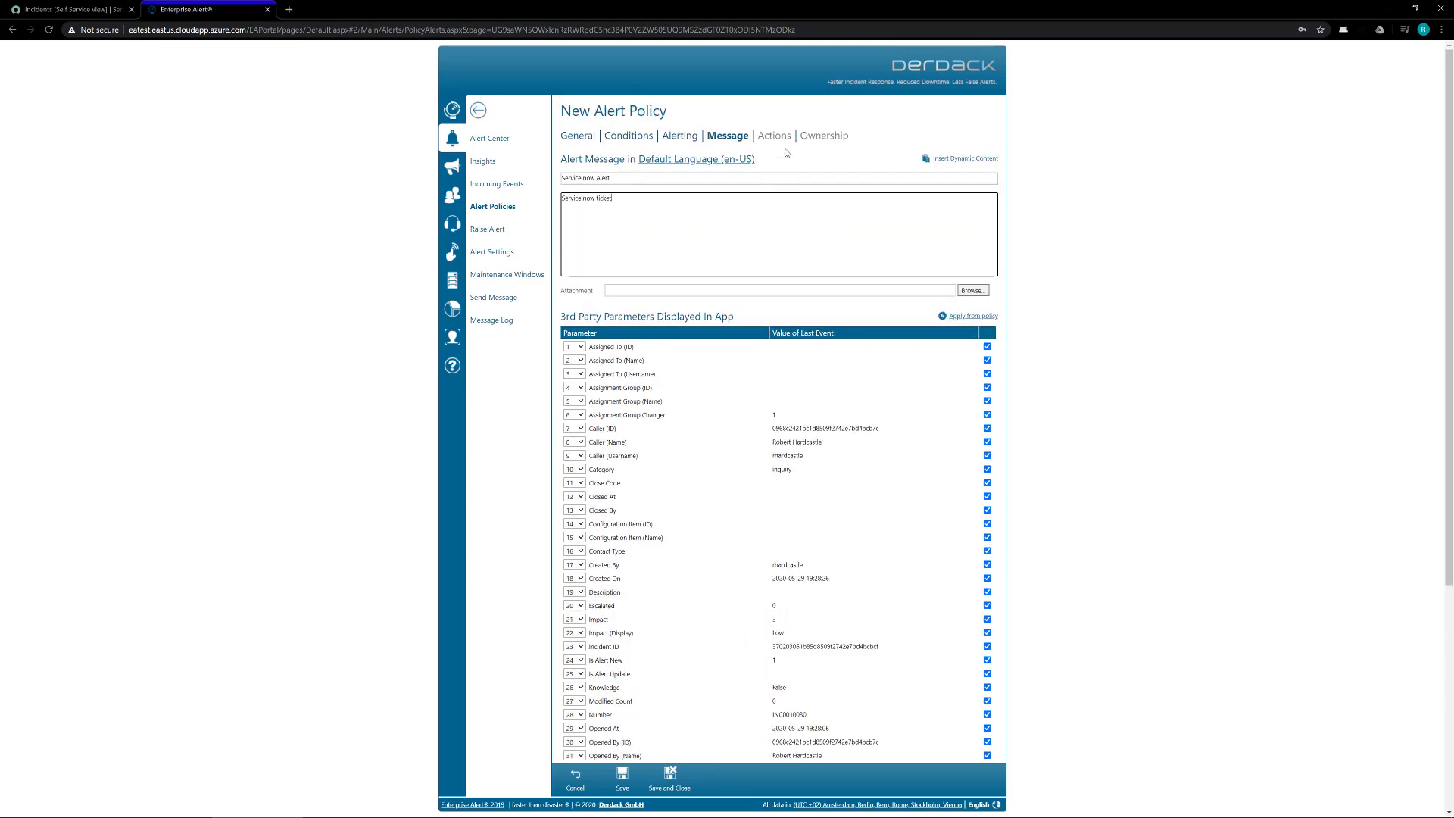
left_click(668, 777)
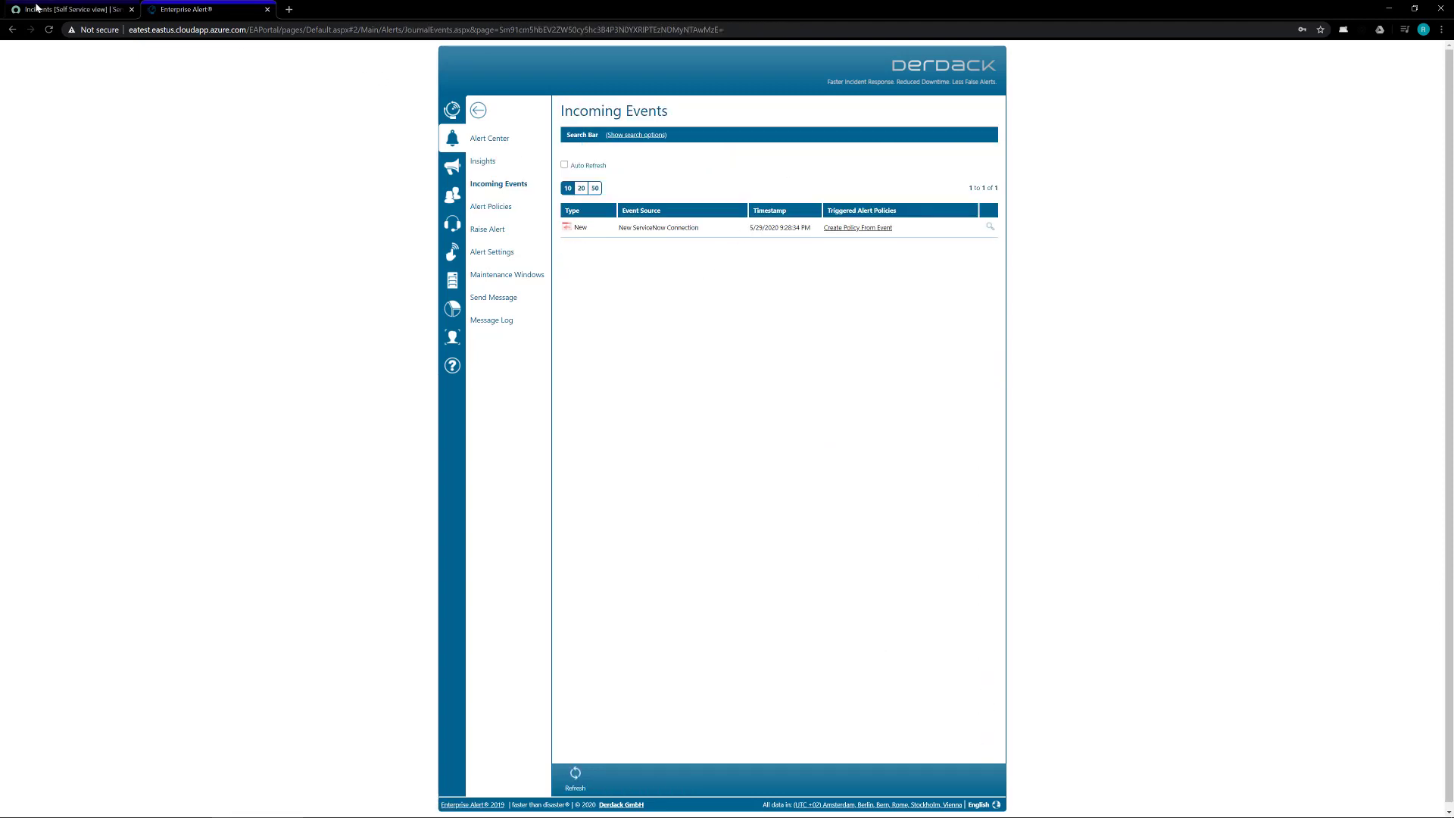
Step: Submit a new ServiceNow incident with short description 'error on sql server 01'
left_click(69, 9)
left_click(291, 84)
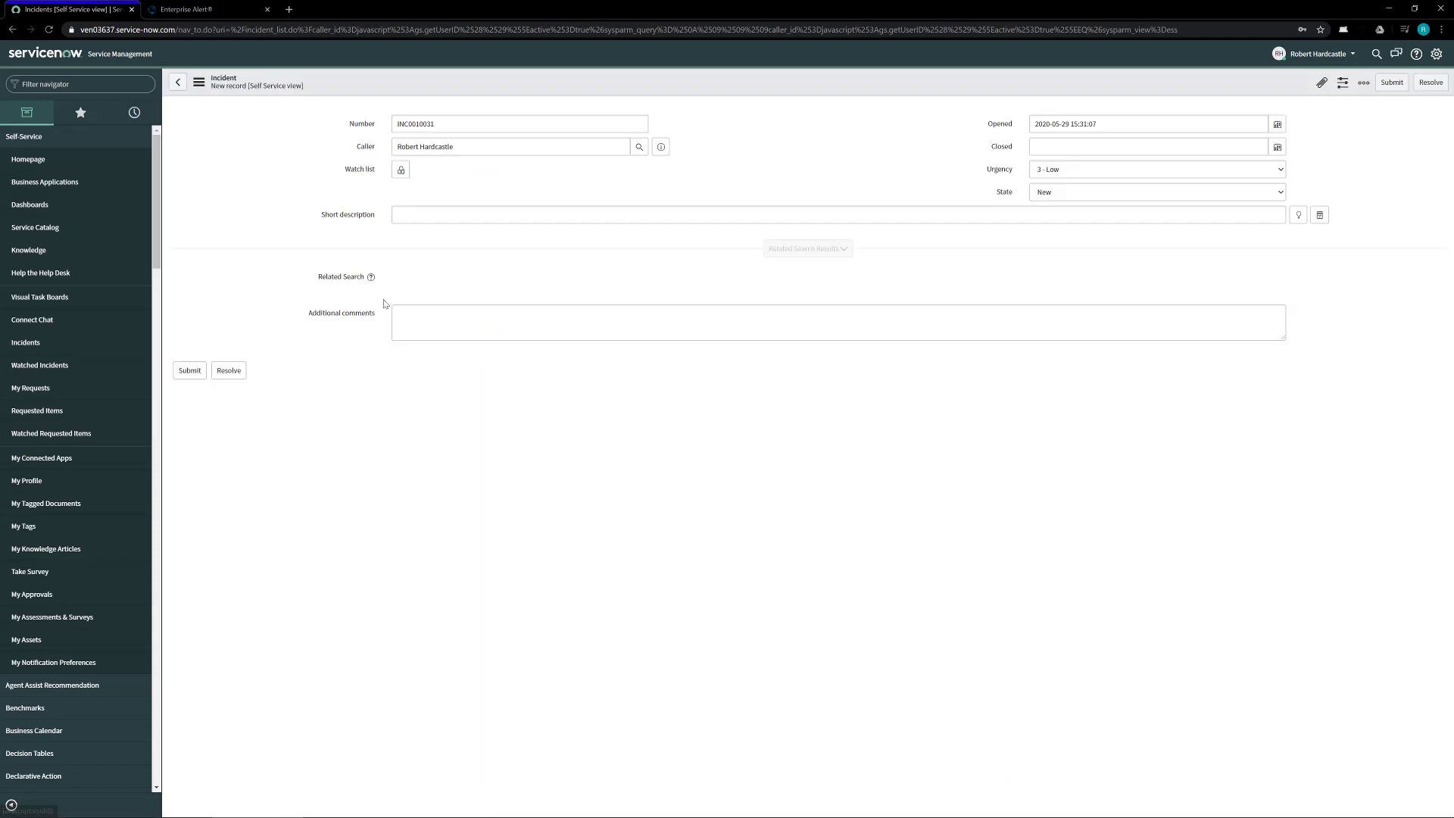
left_click(454, 214)
type("error on sql server 01")
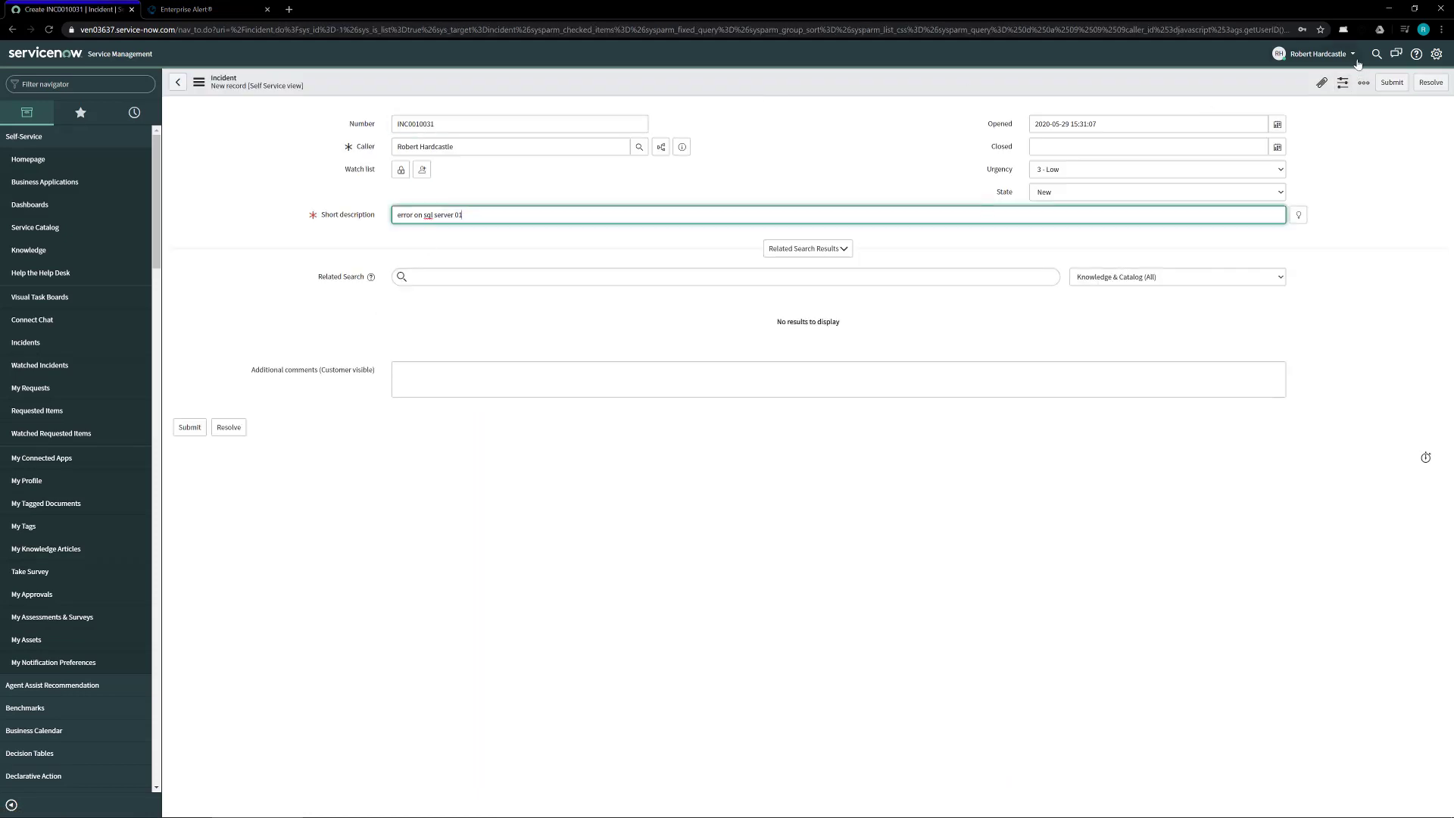
left_click(1390, 83)
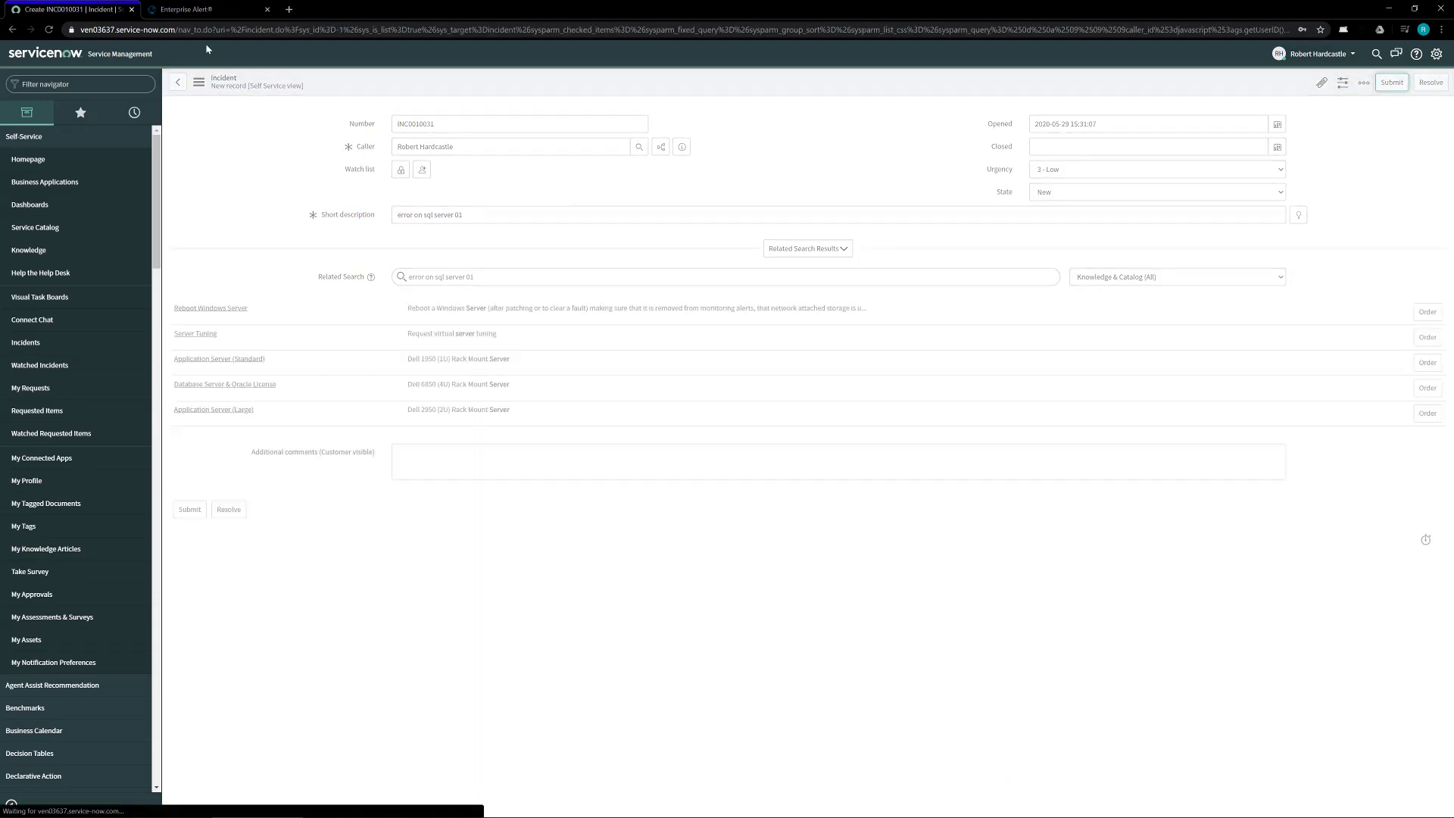
Step: Enable Auto Refresh on Incoming Events until the new event arrives, then go to Alert Center
left_click(186, 10)
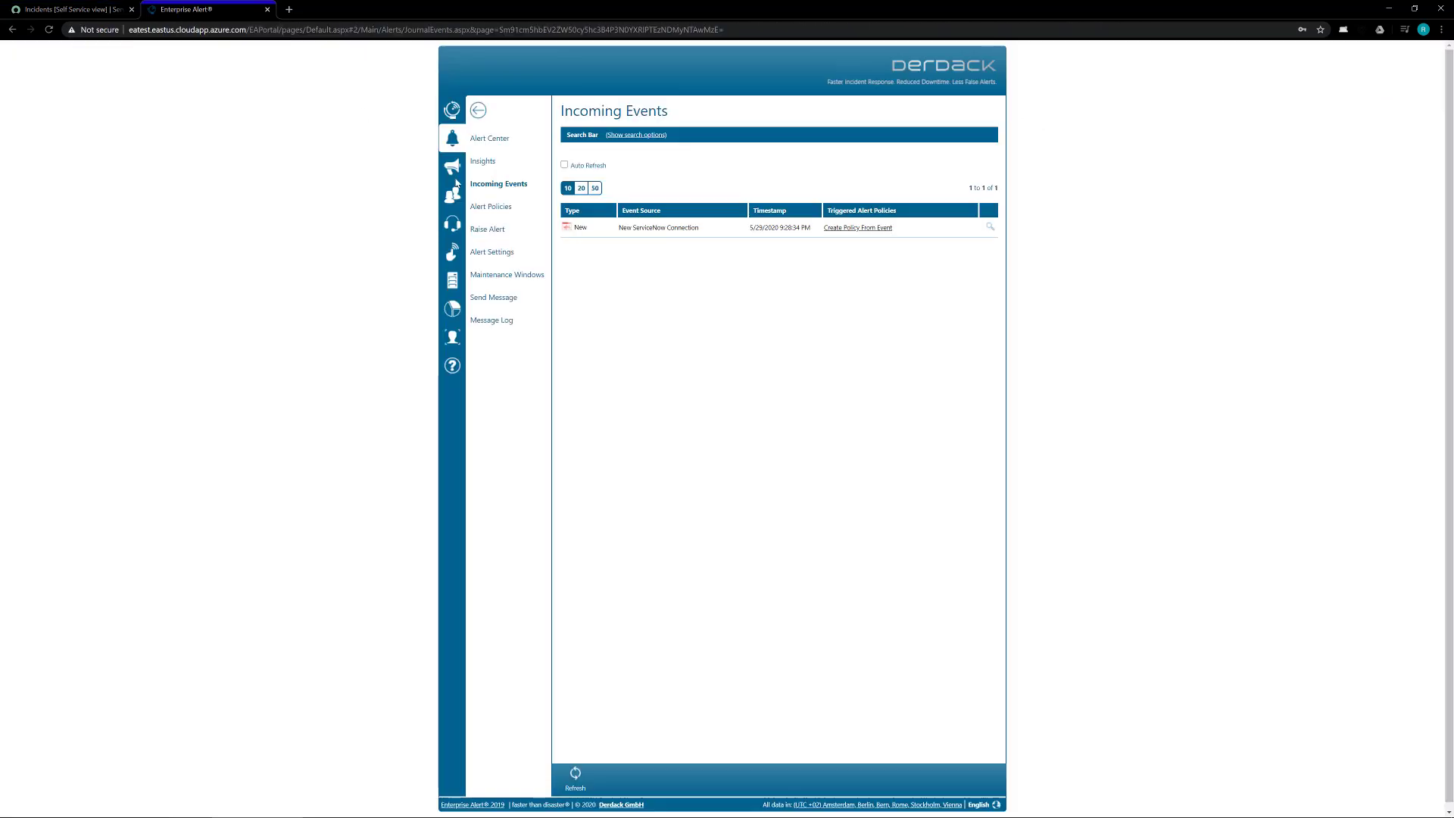
left_click(573, 166)
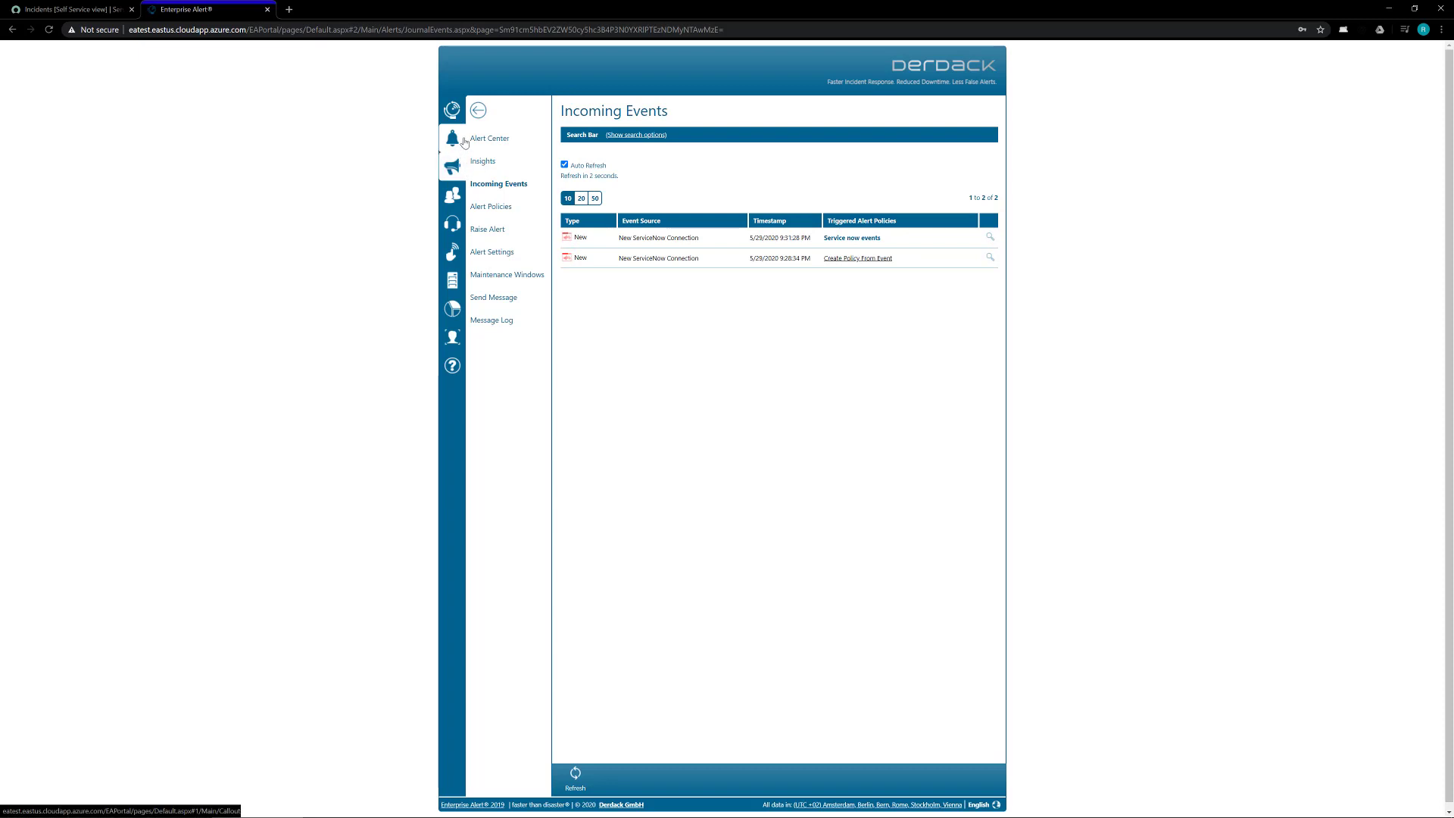
left_click(488, 138)
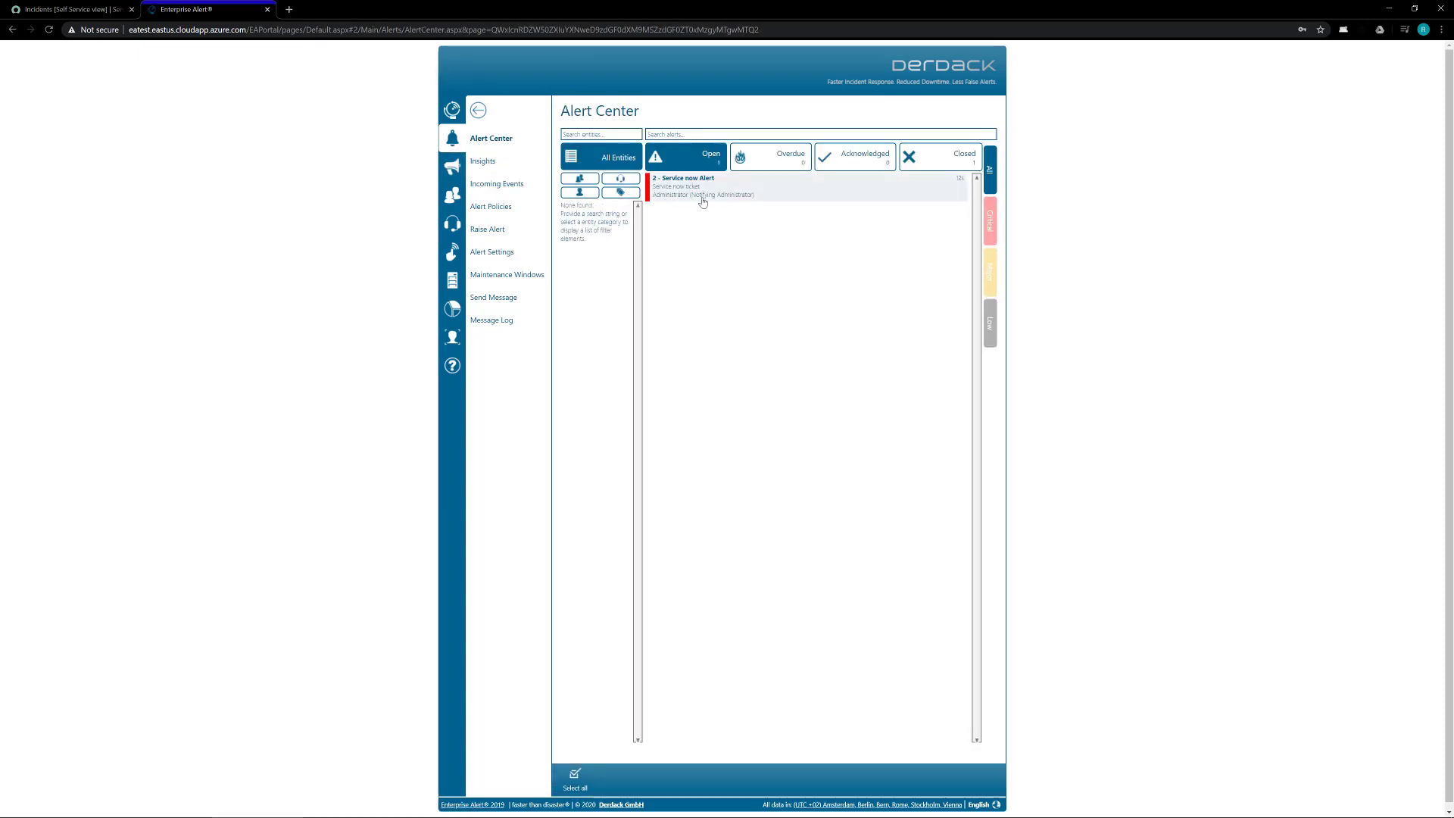
Step: Open the '2 - Service now Alert' details and acknowledge the alert
left_click(750, 197)
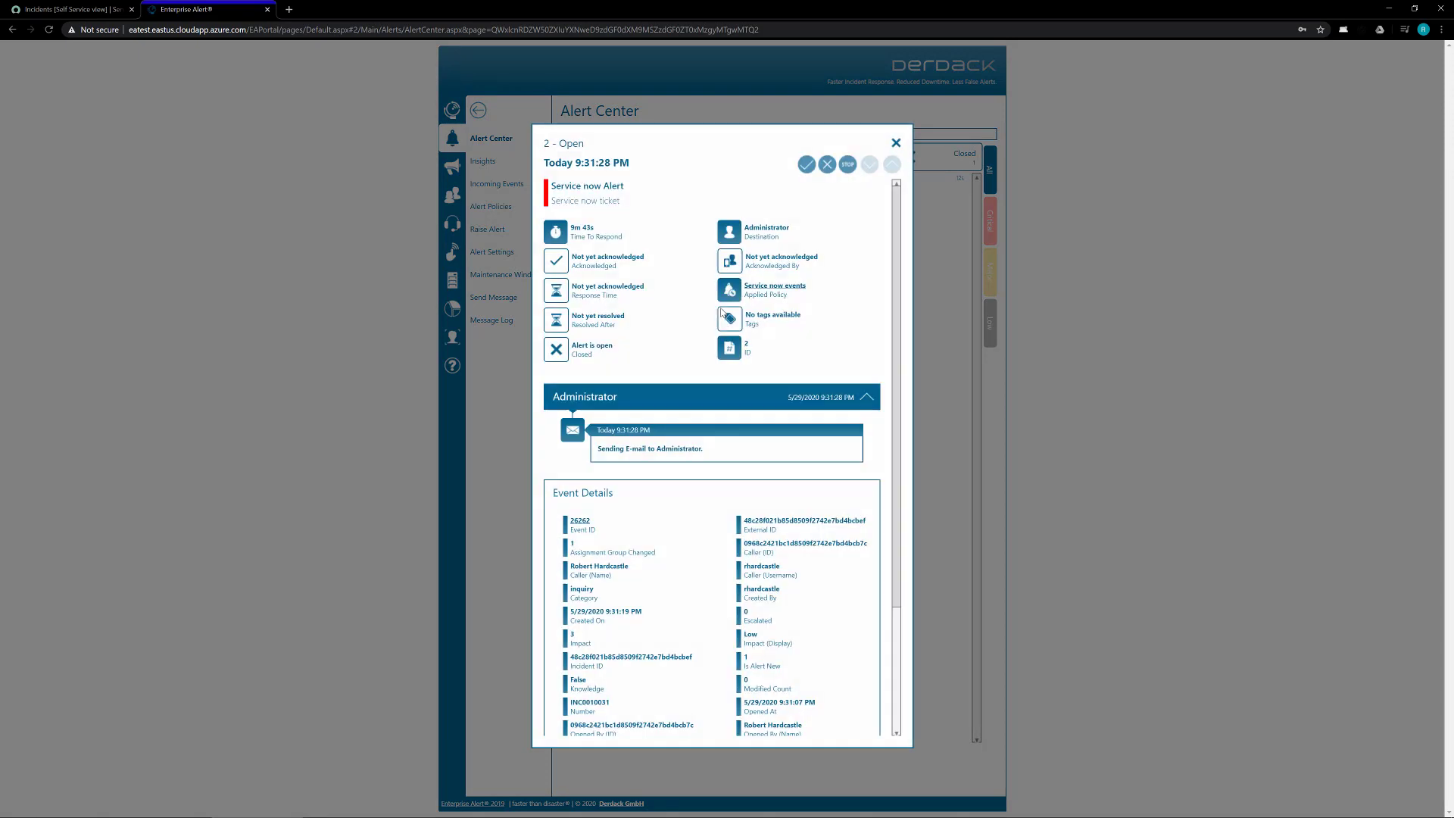
left_click(948, 277)
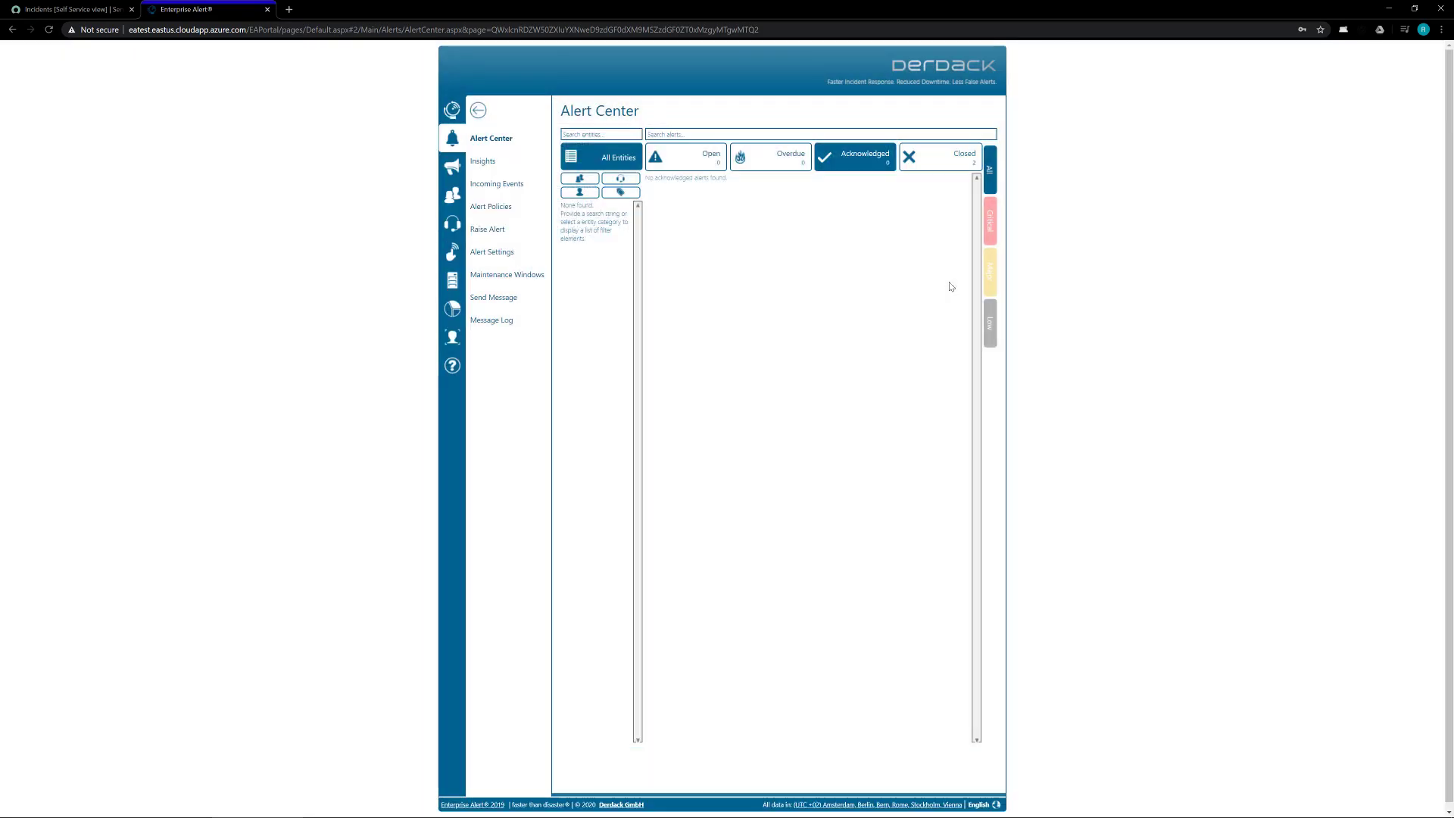